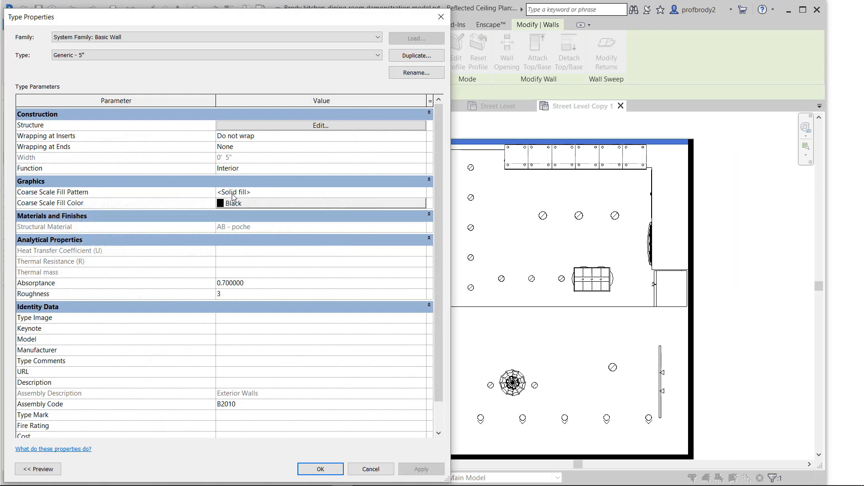
- Set the coarse scale fill color of the Generic - 5" wall type to gray RGB 128-128-128 and apply it
click(234, 193)
click(239, 201)
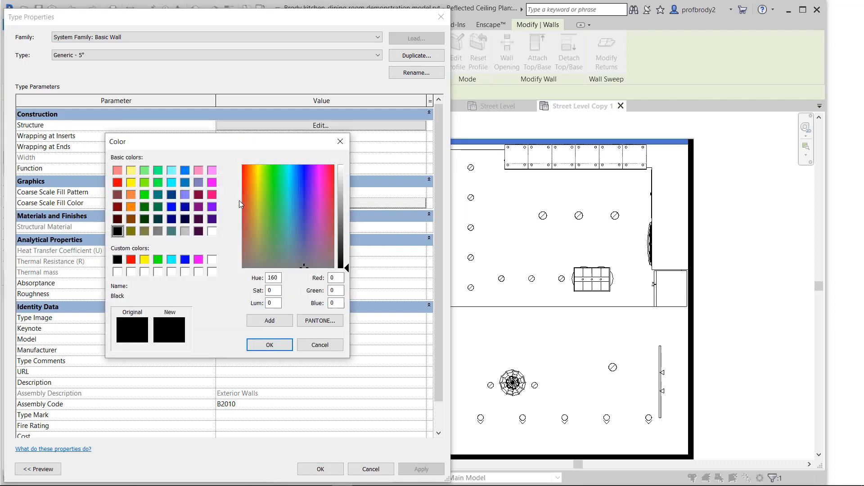
click(158, 230)
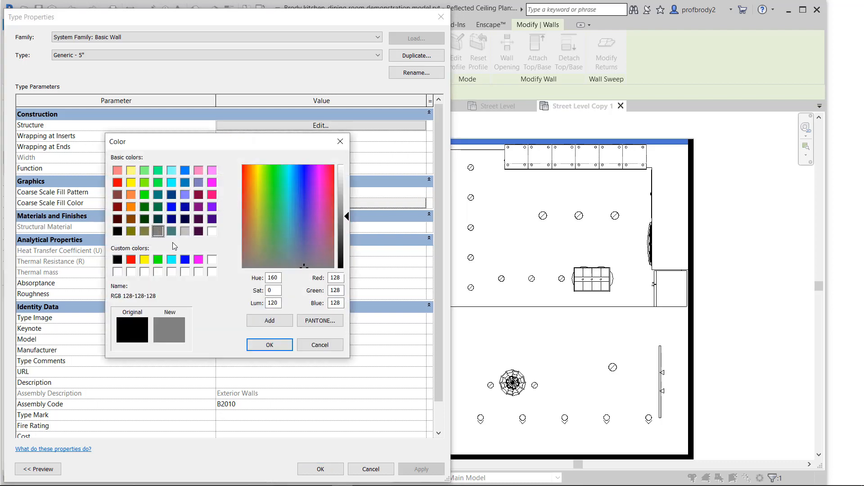
click(265, 347)
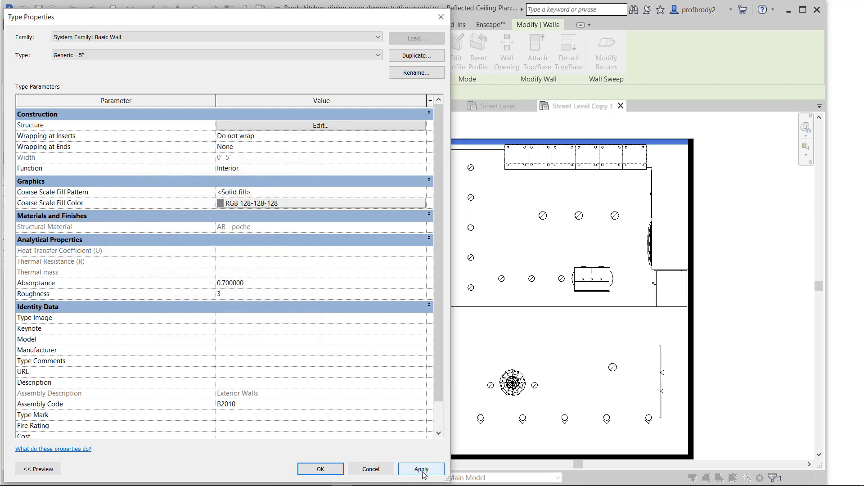
click(418, 469)
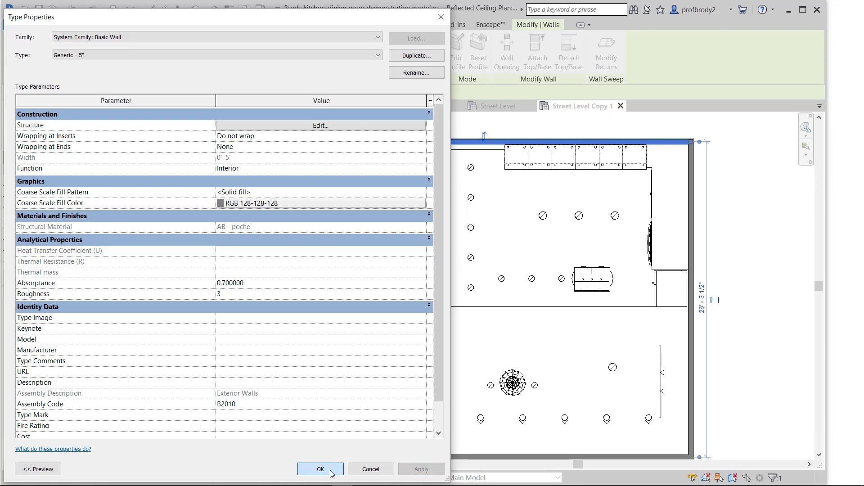
click(321, 469)
click(254, 201)
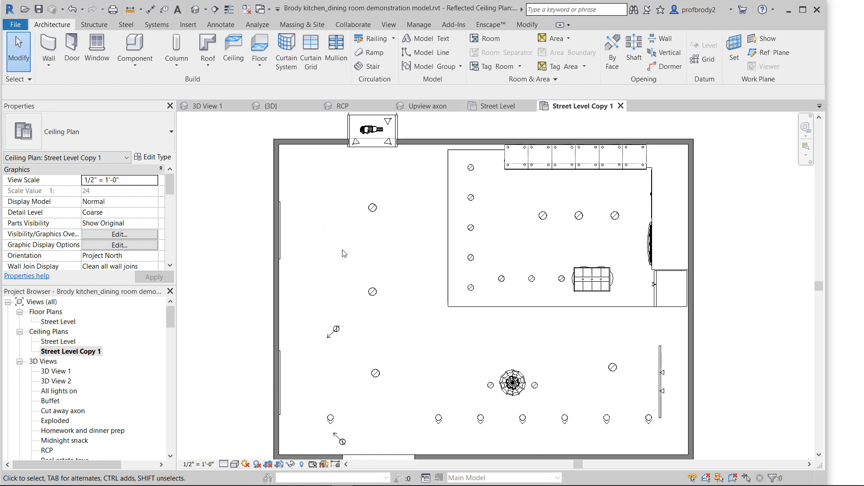
- Review the model category overrides in the Visibility/Graphic Overrides of the Street Level Copy 1 ceiling plan
click(98, 233)
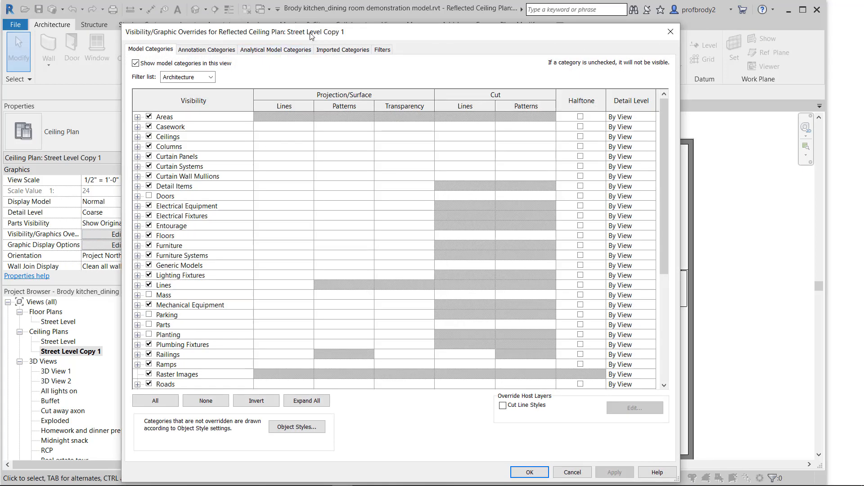
drag(310, 35, 273, 18)
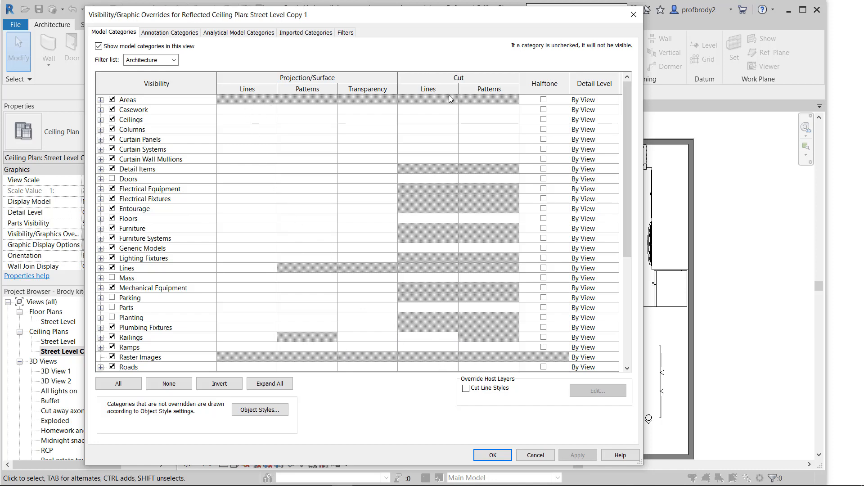
click(541, 455)
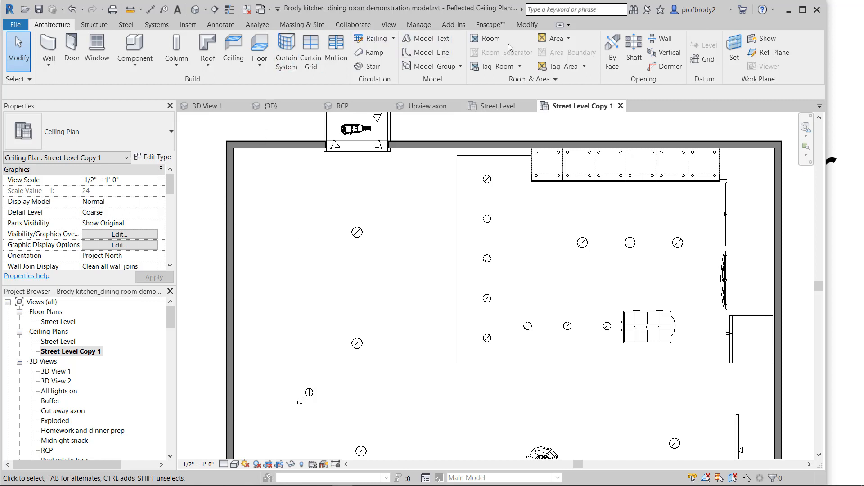
- Use Linework with the Wide Lines style on the upper-left light's circle and the kitchen ceiling's left, top and bottom edges
click(526, 27)
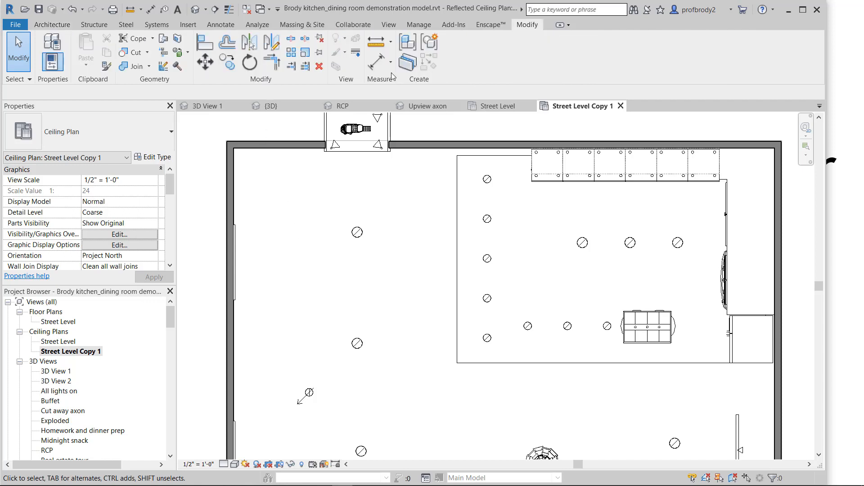
click(354, 54)
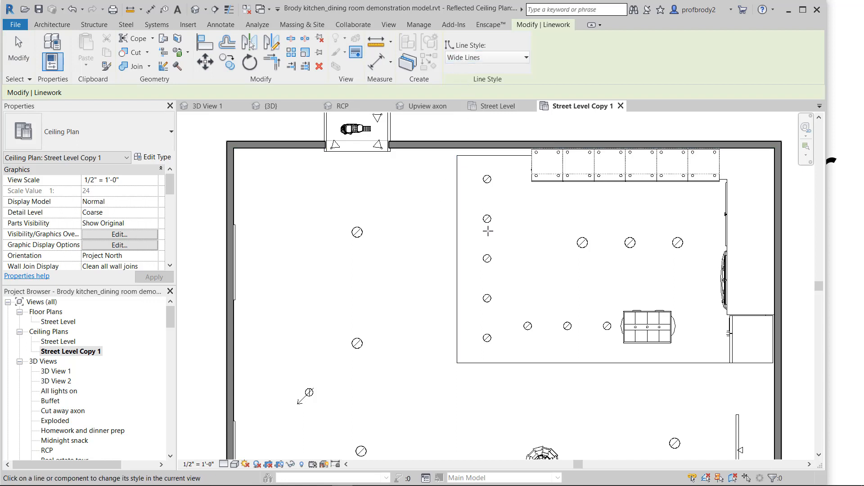
scroll(362, 225, up, 2)
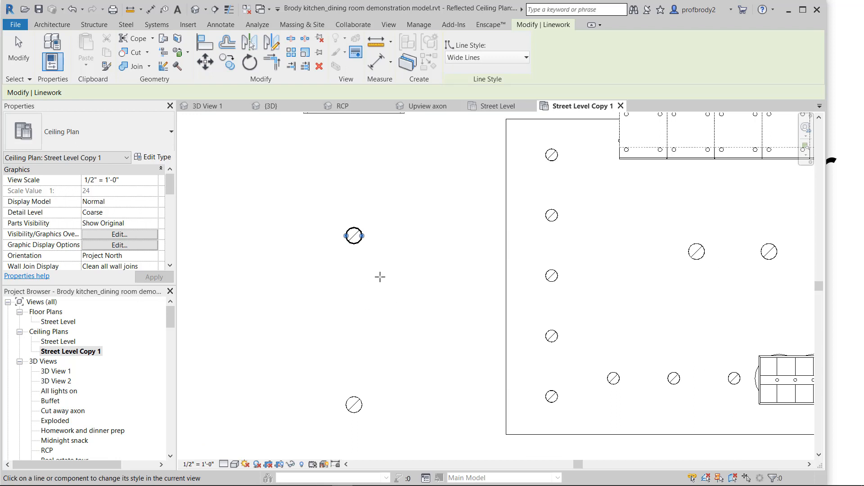
click(504, 231)
click(529, 118)
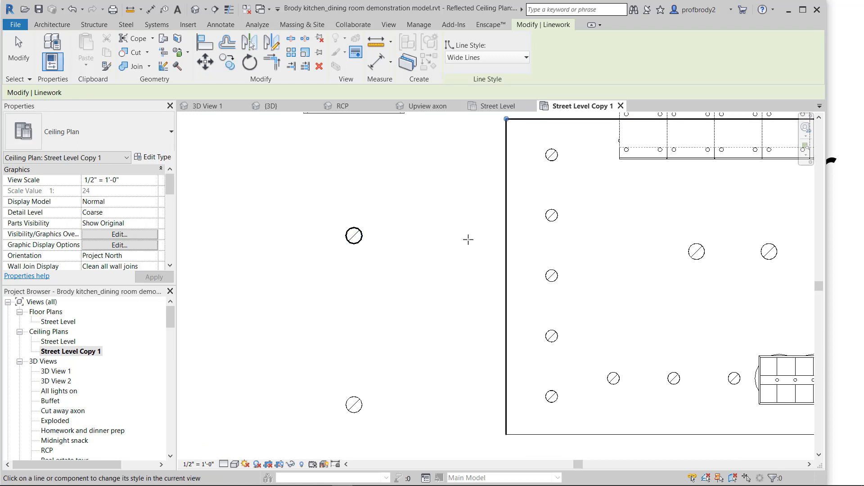
scroll(445, 224, down, 2)
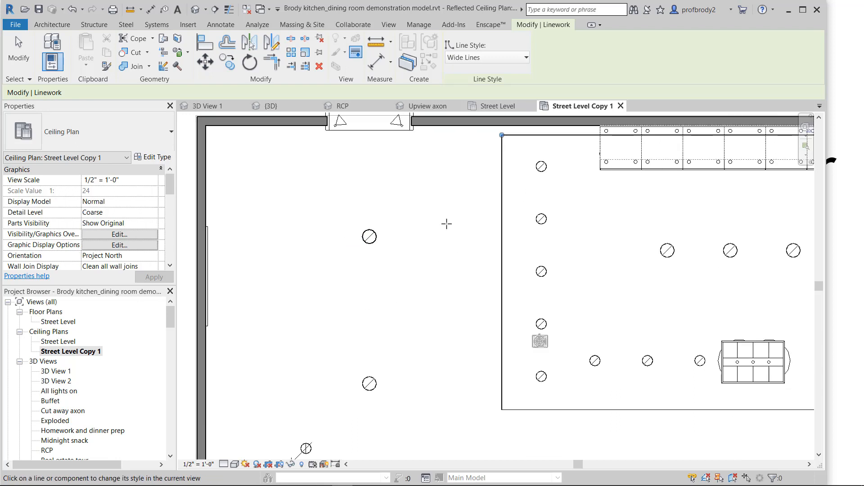
click(497, 409)
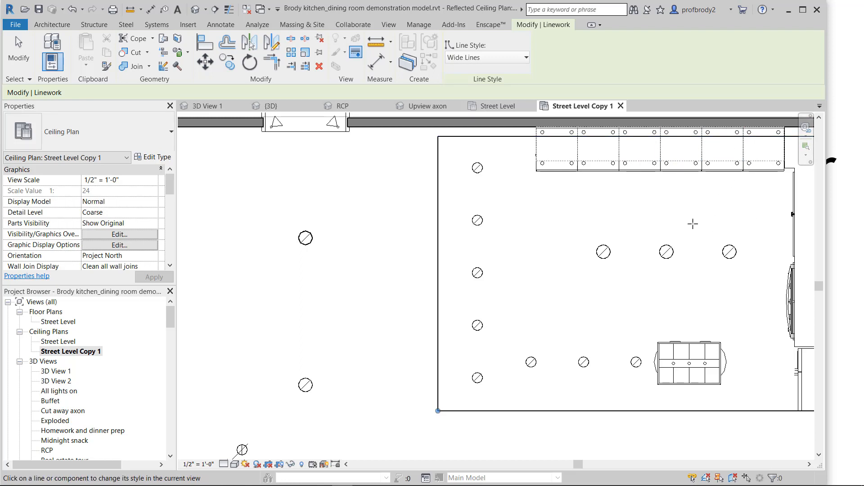
- Apply the Wide Lines linework to the right edge of the kitchen's GWB beam enclosure ceiling, beside the refrigerator
scroll(729, 218, down, 1)
middle_drag(720, 219, 629, 221)
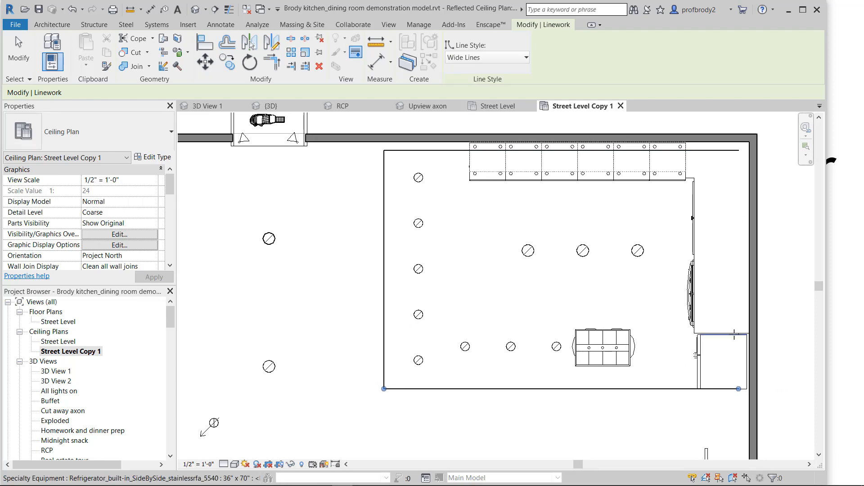
scroll(742, 334, up, 5)
scroll(743, 334, up, 6)
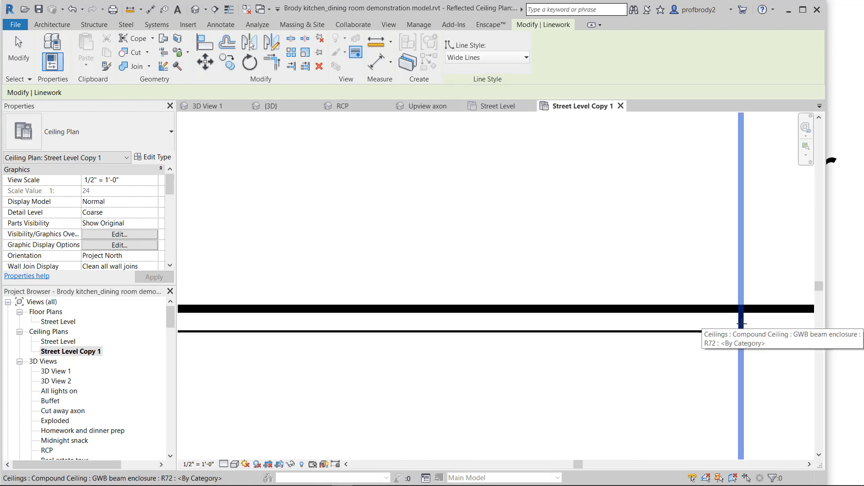
click(741, 323)
scroll(742, 323, down, 3)
scroll(741, 323, down, 6)
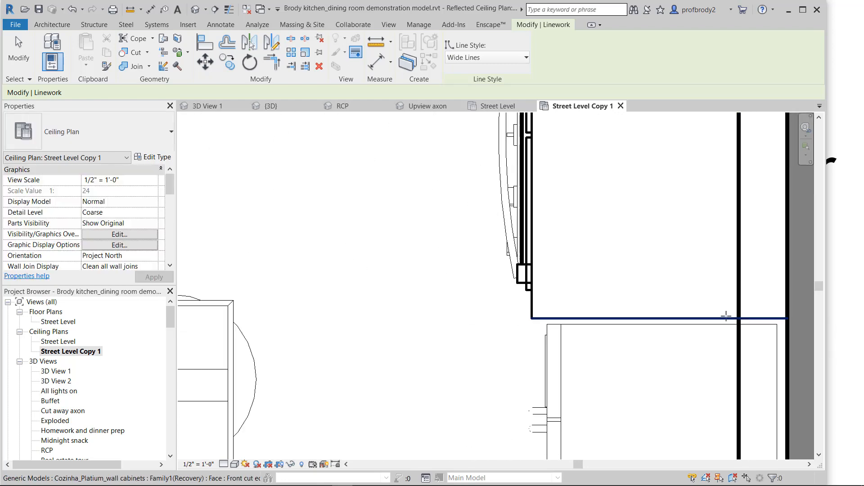
scroll(701, 310, down, 2)
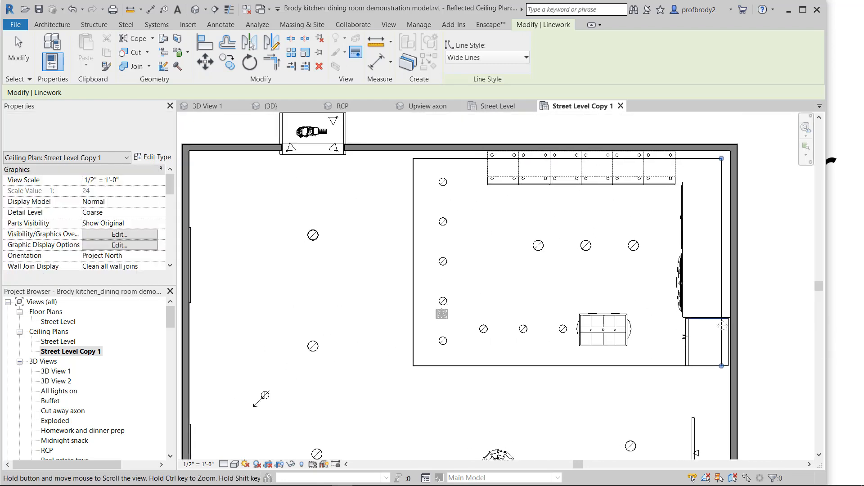
- Create a new line style named Hidden lights as a subcategory of Lines
click(525, 58)
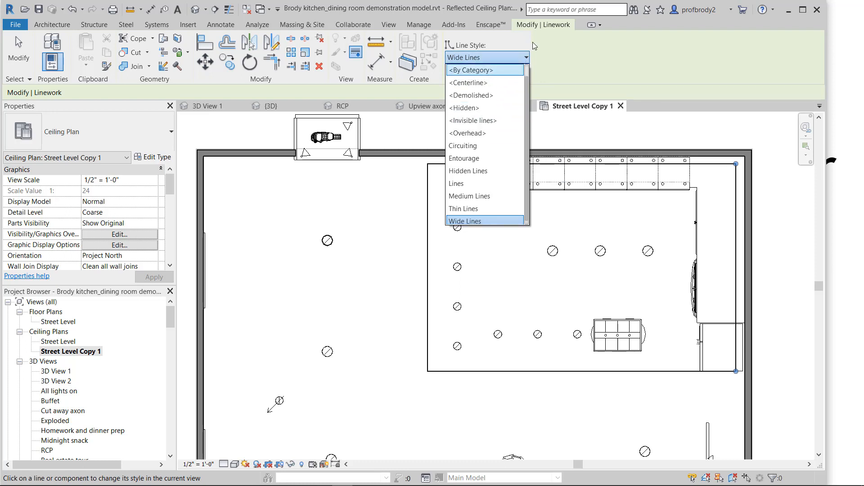
click(560, 65)
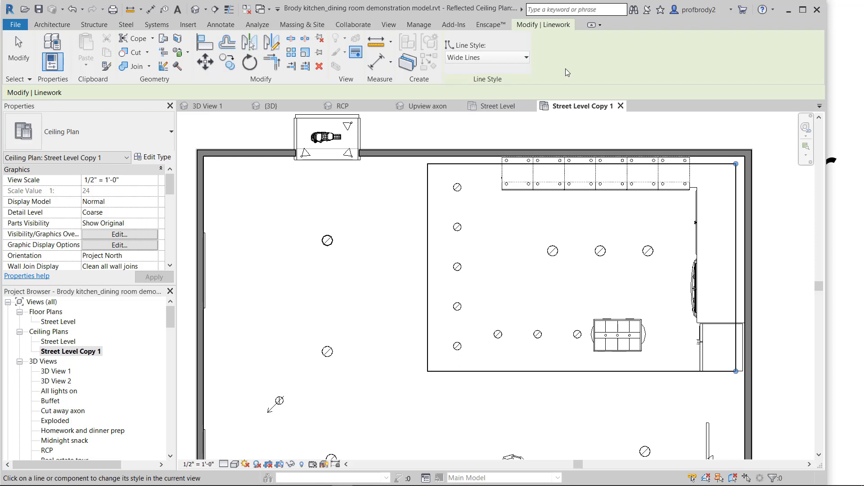
click(416, 26)
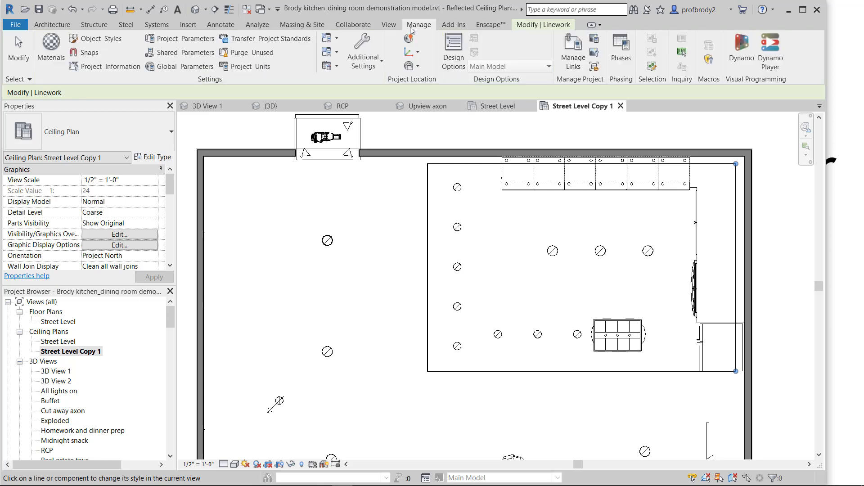
click(377, 68)
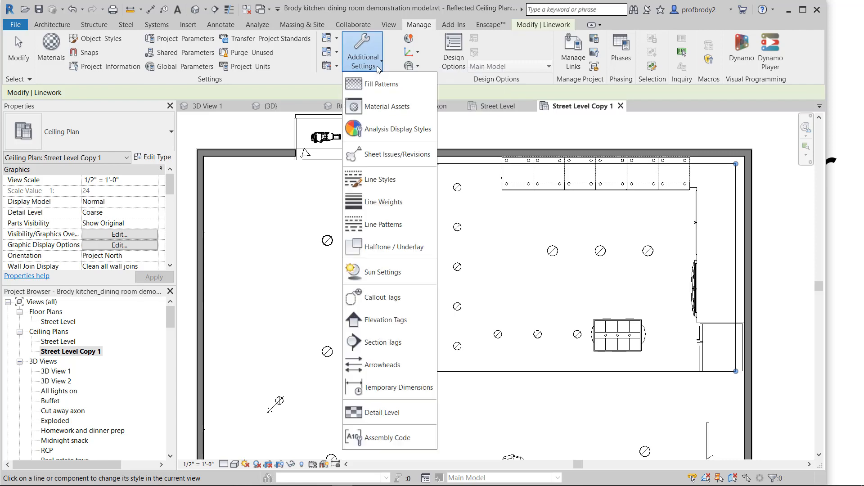
click(378, 180)
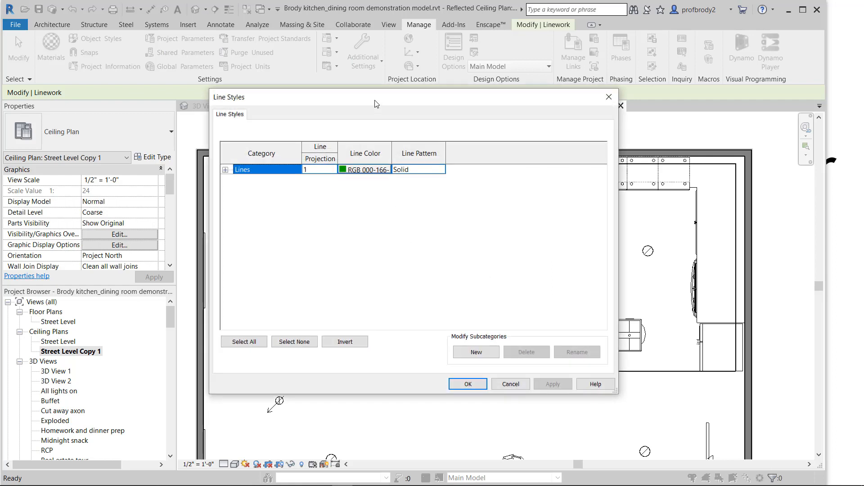
drag(375, 100, 478, 108)
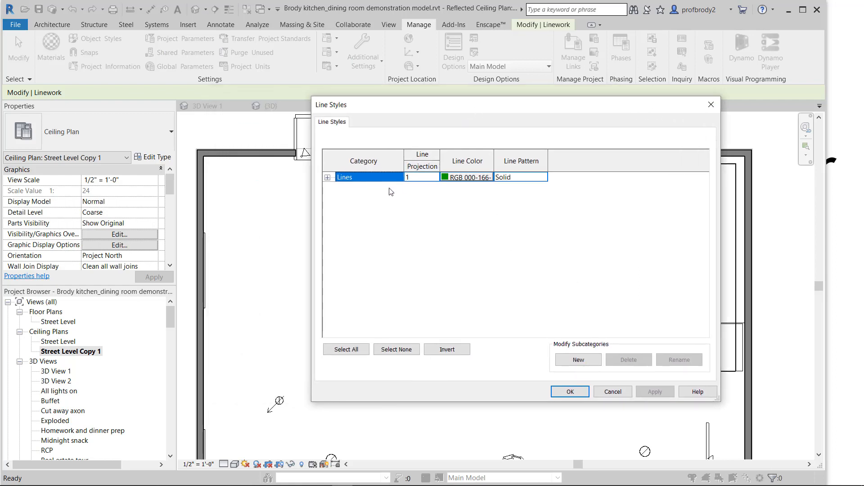
click(328, 177)
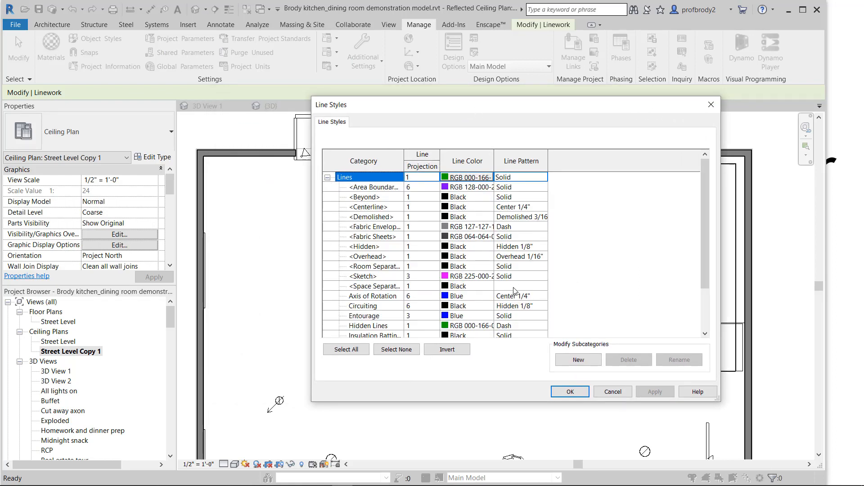
scroll(514, 290, down, 2)
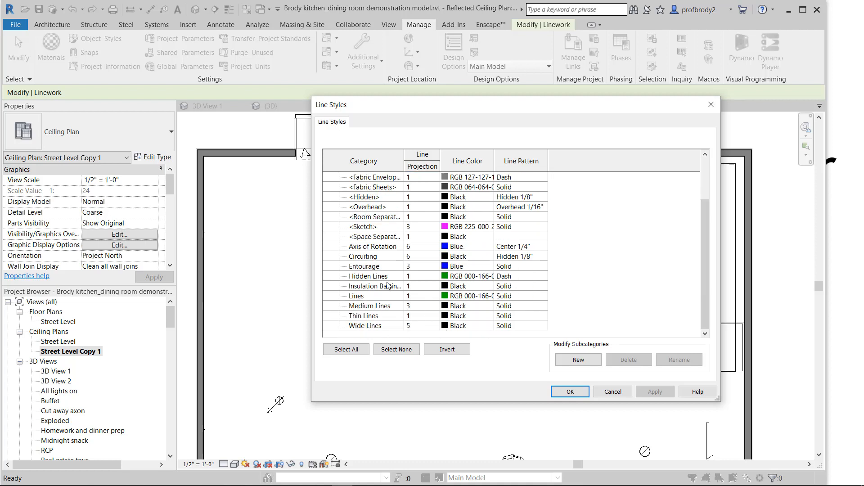
click(393, 258)
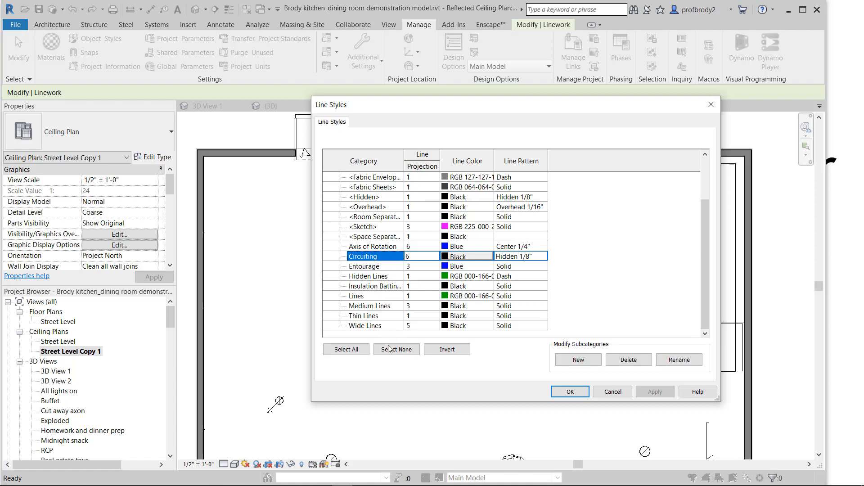
click(590, 363)
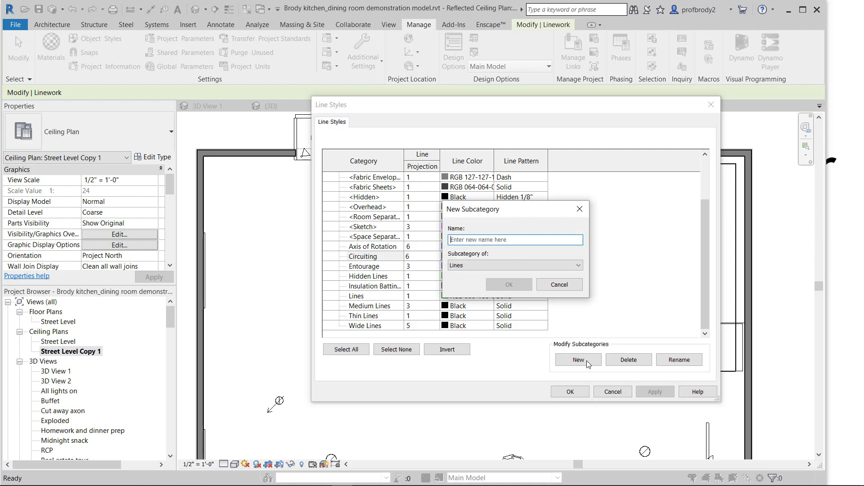
text(Hidden lights)
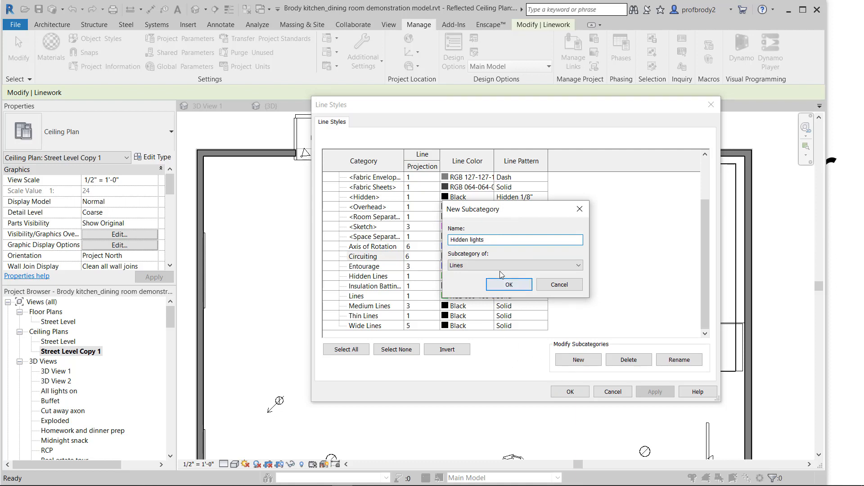
click(513, 285)
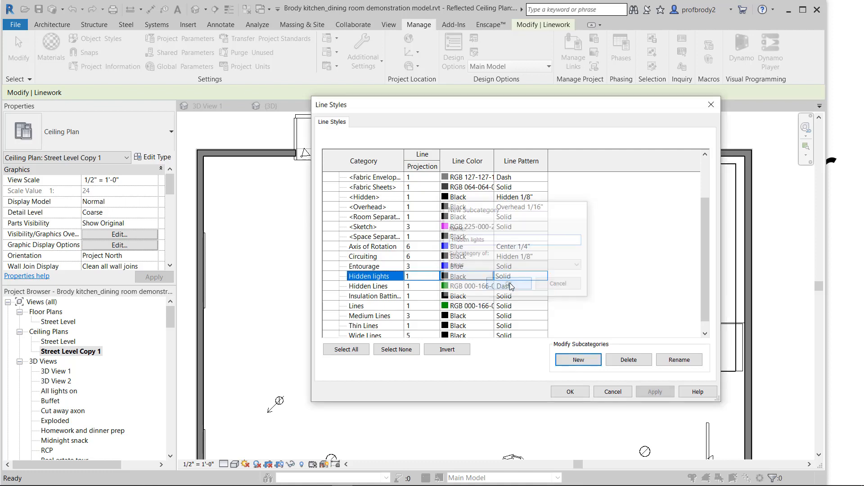
- Set the projection line weight of the Hidden lights style to 6
click(418, 276)
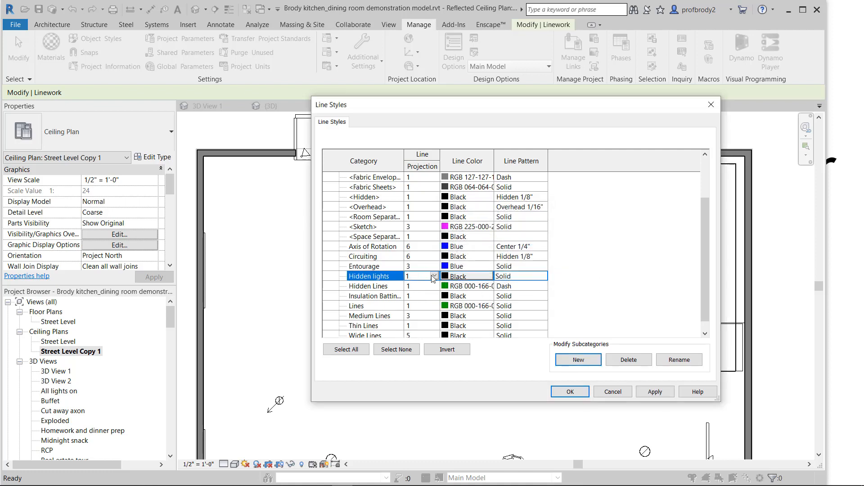
click(434, 276)
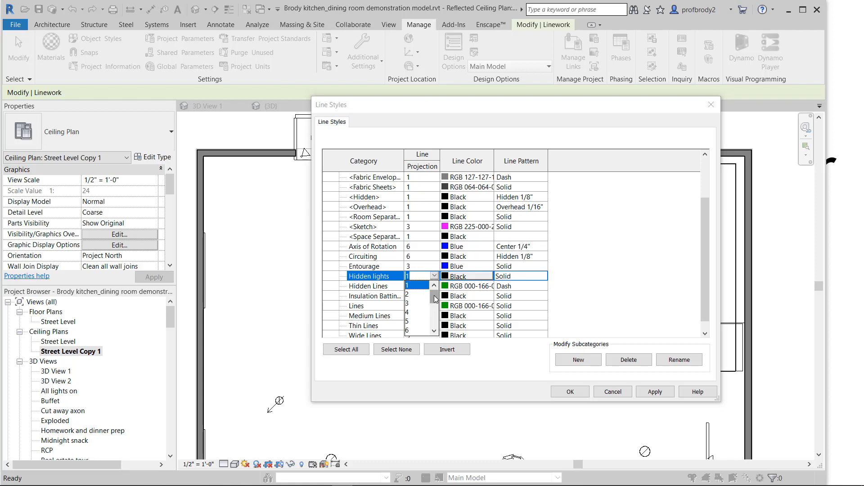
drag(434, 298, 434, 305)
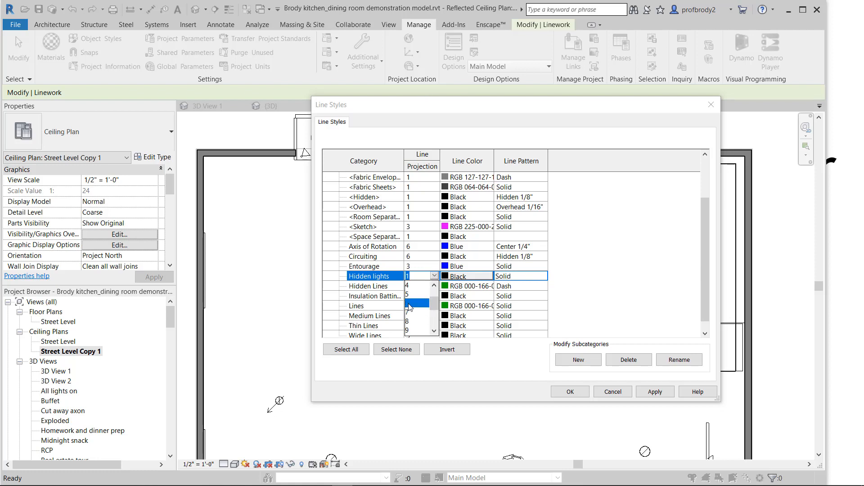
click(408, 305)
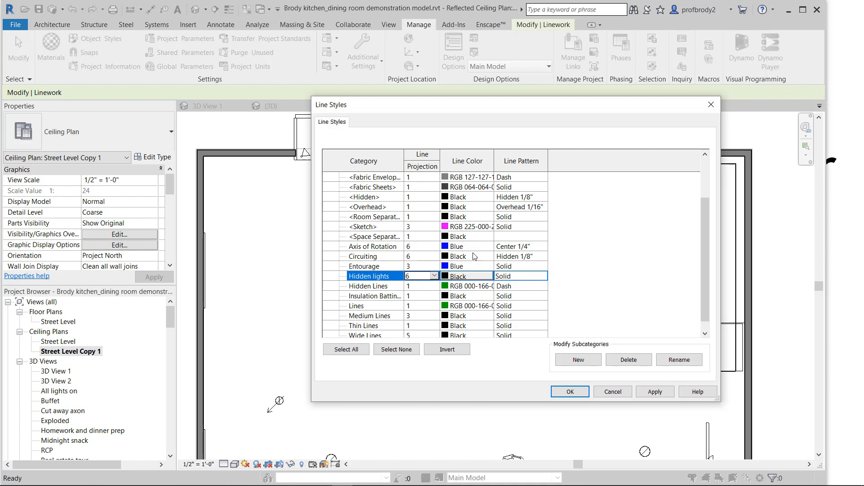
- Assign a dashed line pattern to the Hidden lights line style
click(530, 276)
click(542, 275)
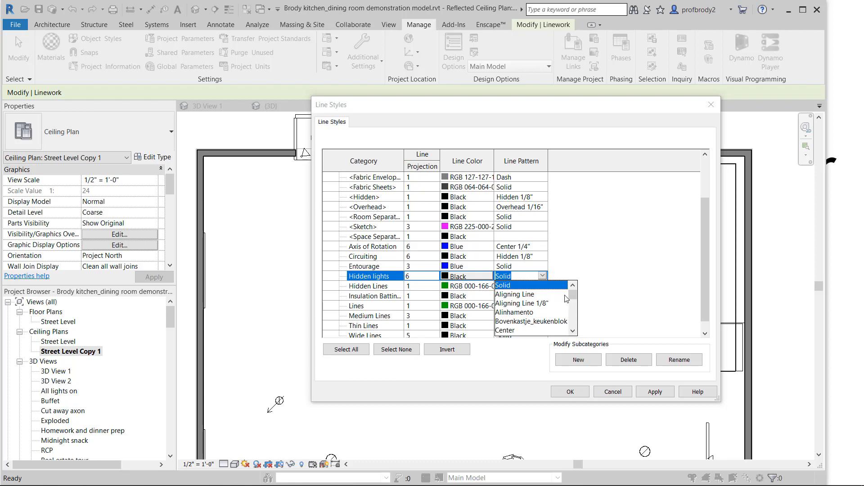
drag(573, 297, 573, 309)
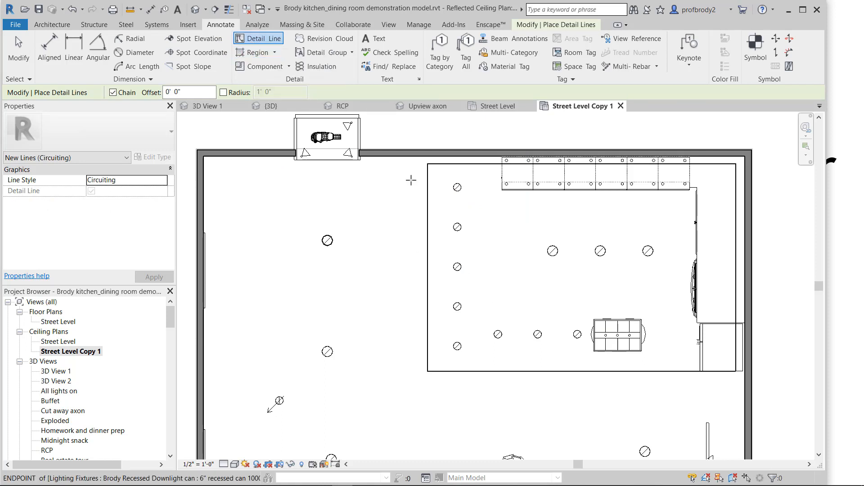
- Draw Hidden lights detail lines inside the kitchen ceiling's left and bottom edges, the vertical one about 11'-6" long
click(270, 39)
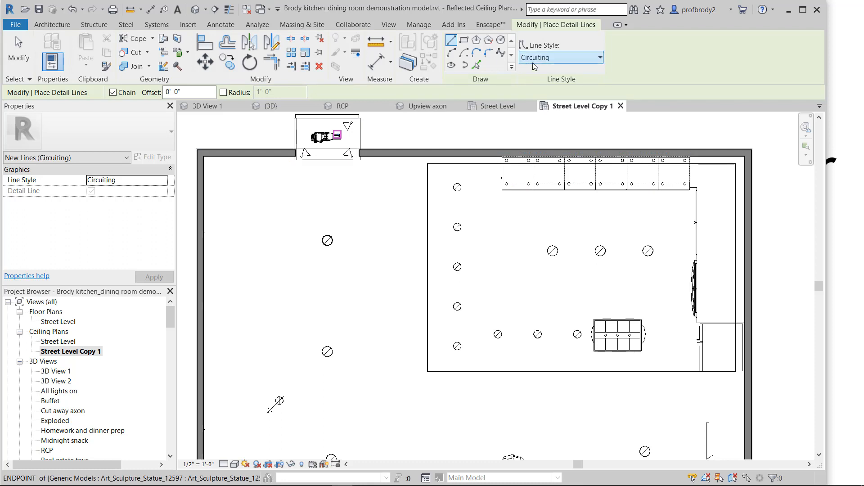
click(535, 58)
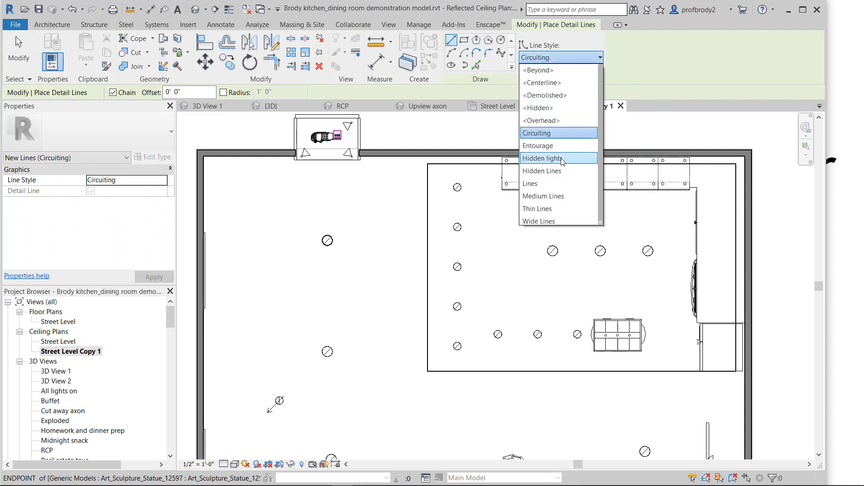
click(542, 158)
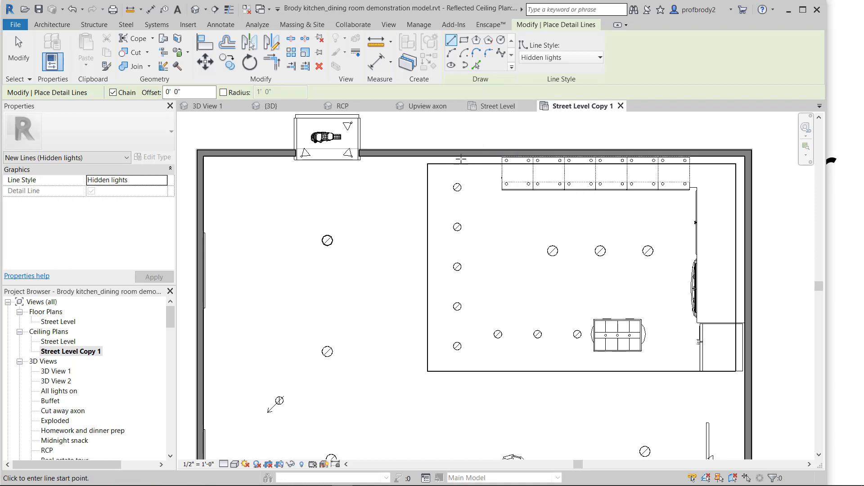
click(440, 178)
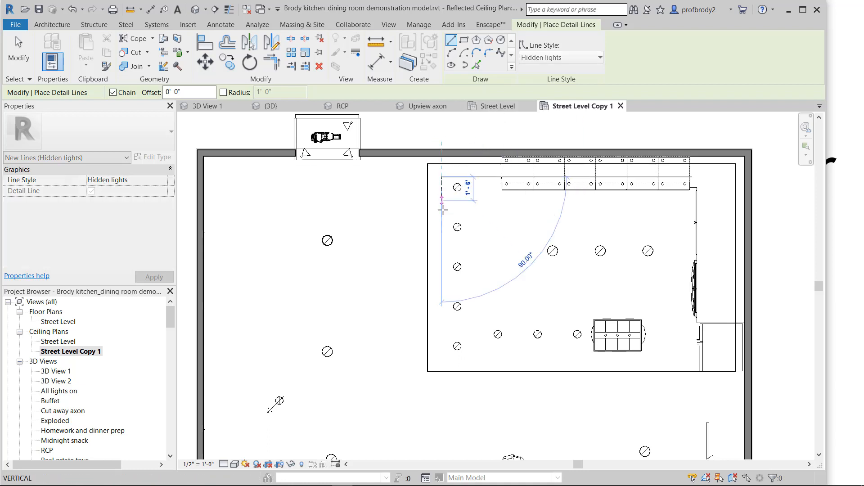
click(442, 360)
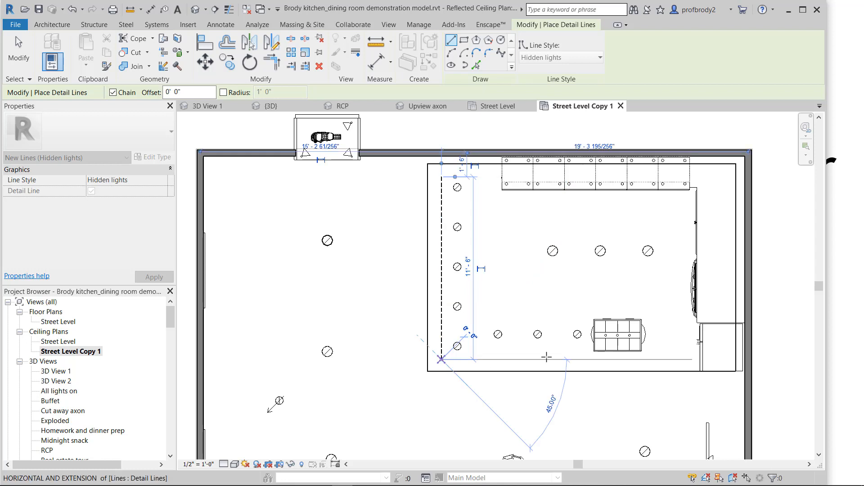
click(727, 360)
key(Escape)
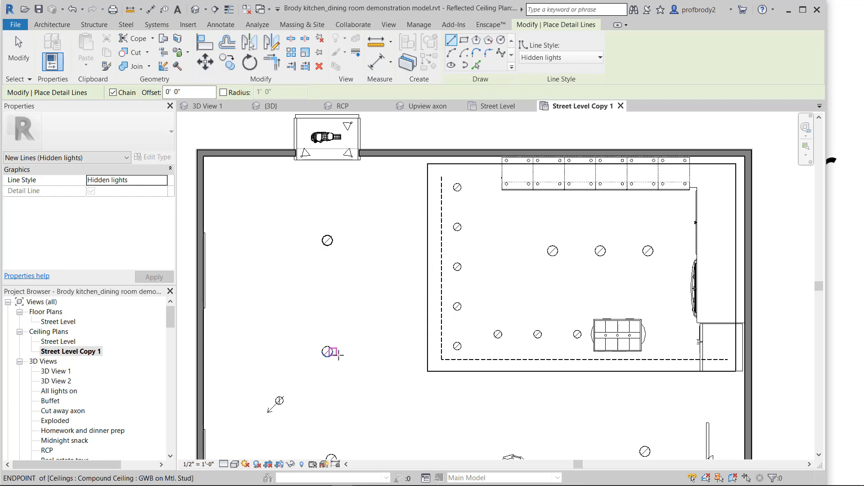
- Override the Lighting Fixtures category's projection lines in this view with line weight 6
scroll(378, 371, up, 1)
scroll(369, 327, down, 2)
middle_drag(377, 340, 374, 315)
scroll(373, 332, down, 1)
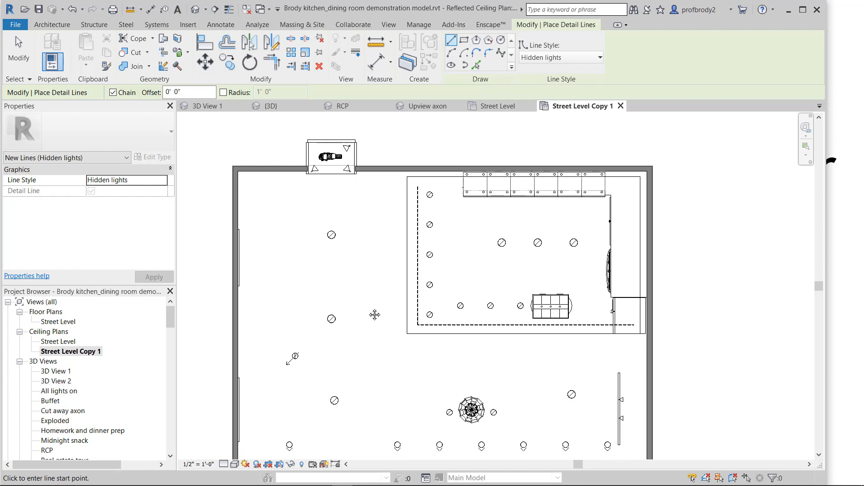
key(v)
key(g)
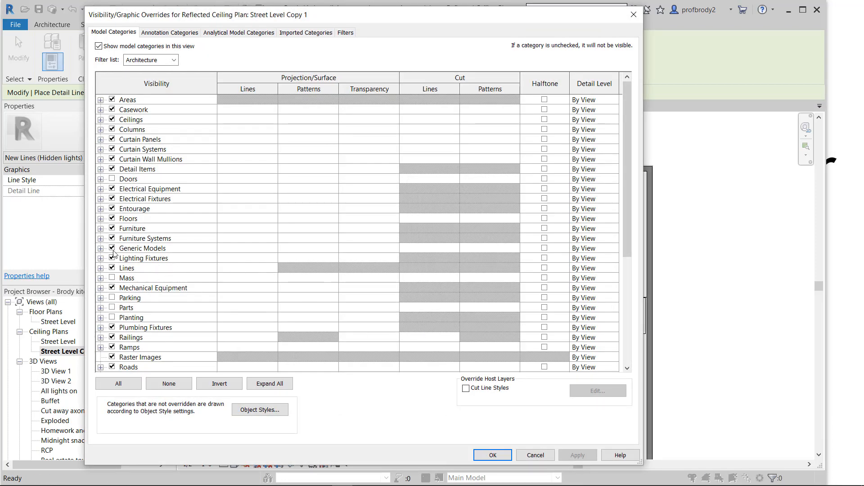
click(245, 258)
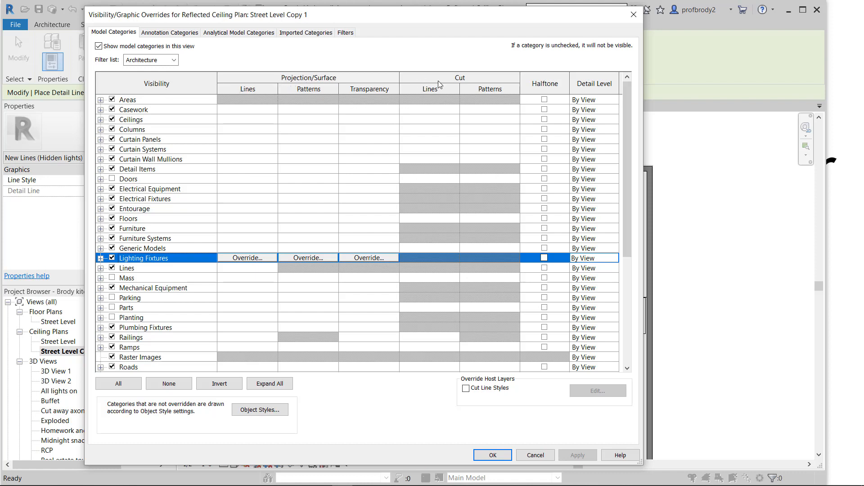
click(239, 258)
click(512, 390)
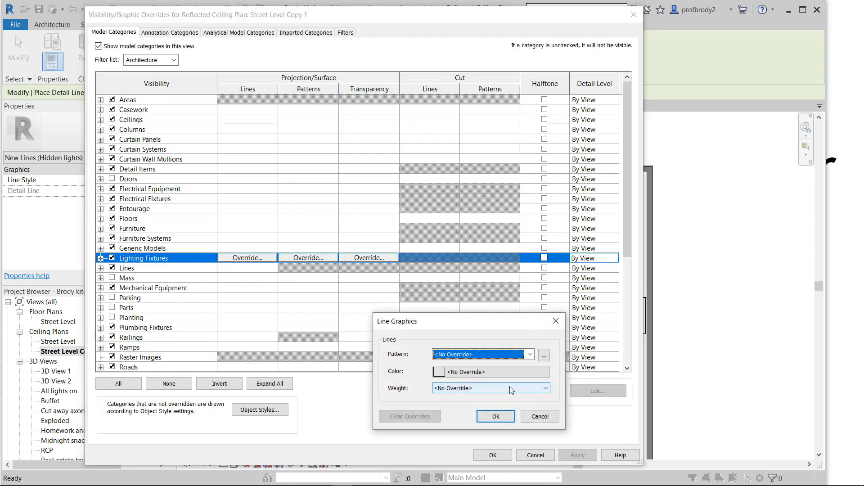
click(456, 308)
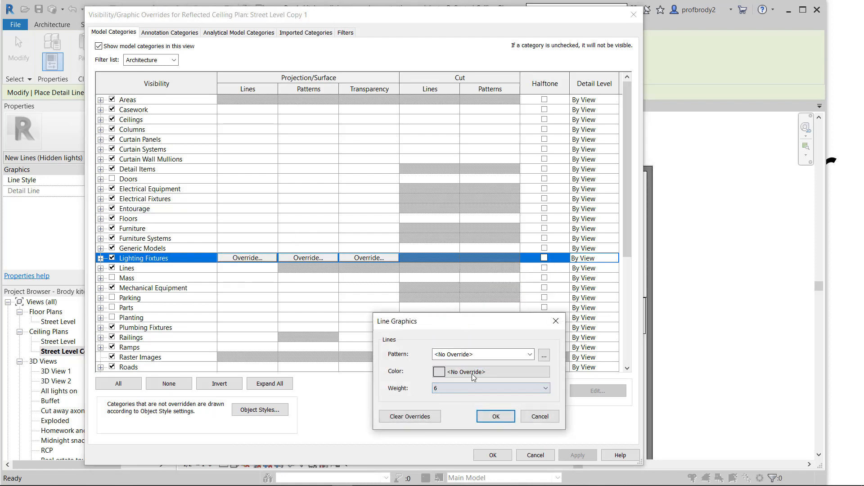
click(495, 416)
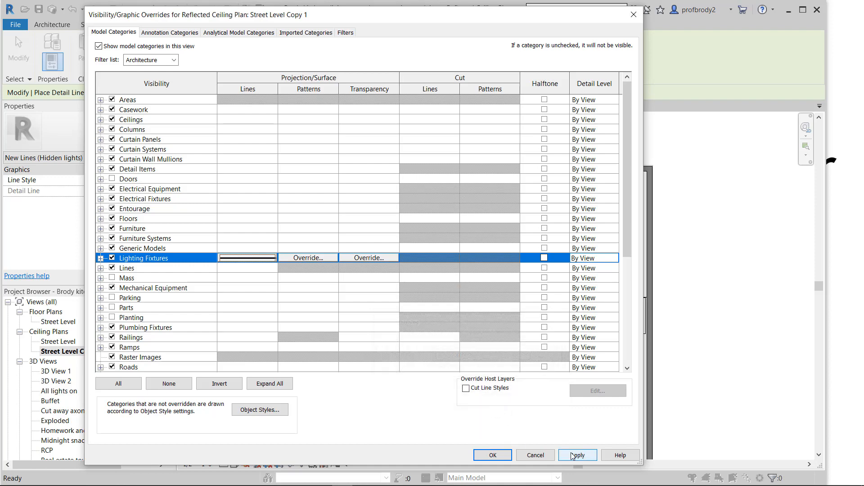
click(492, 455)
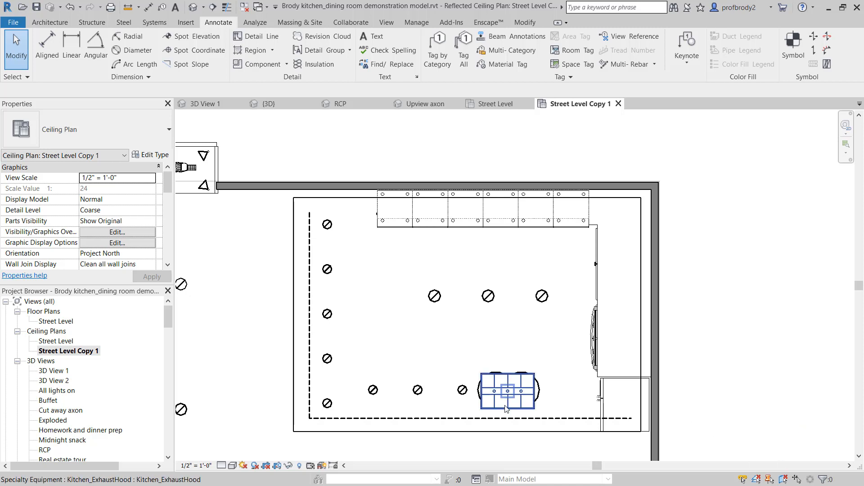
- Override the kitchen exhaust hood's graphics by element in this view with a surface transparency of 84
click(486, 378)
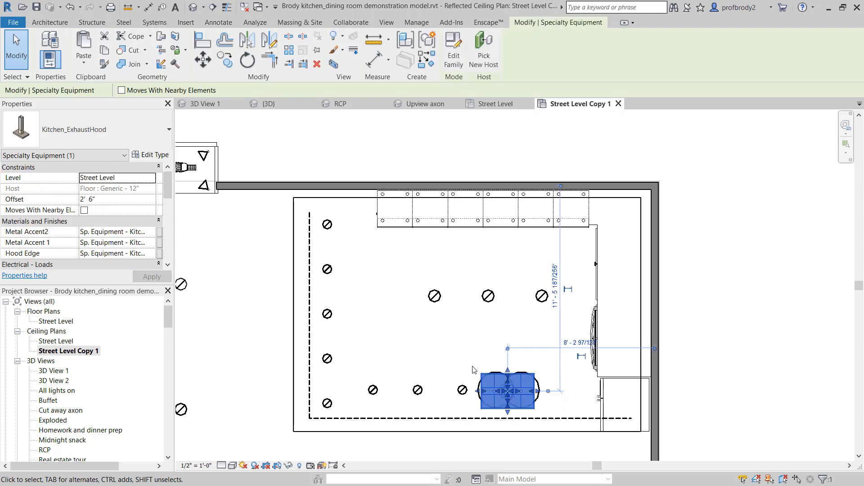
right_click(500, 381)
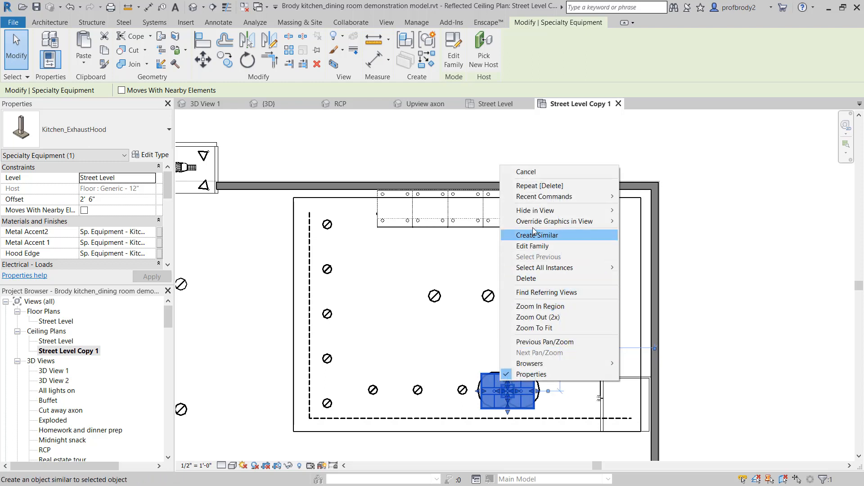
mouse_move(536, 223)
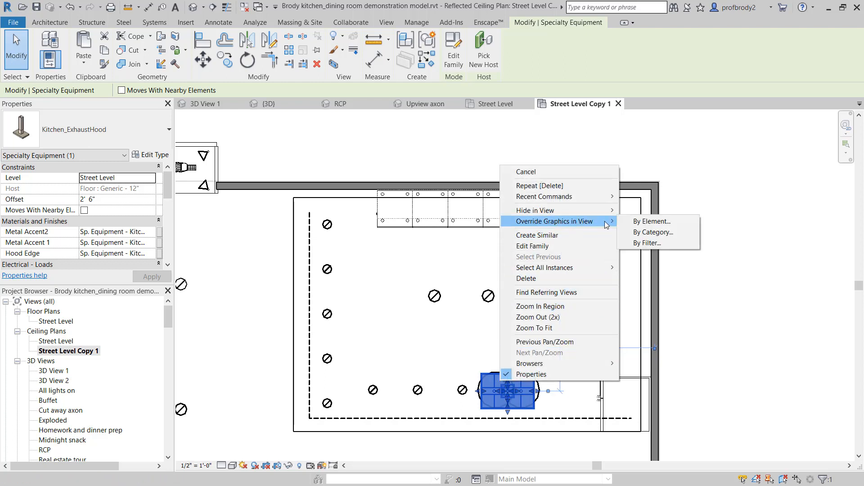
click(633, 222)
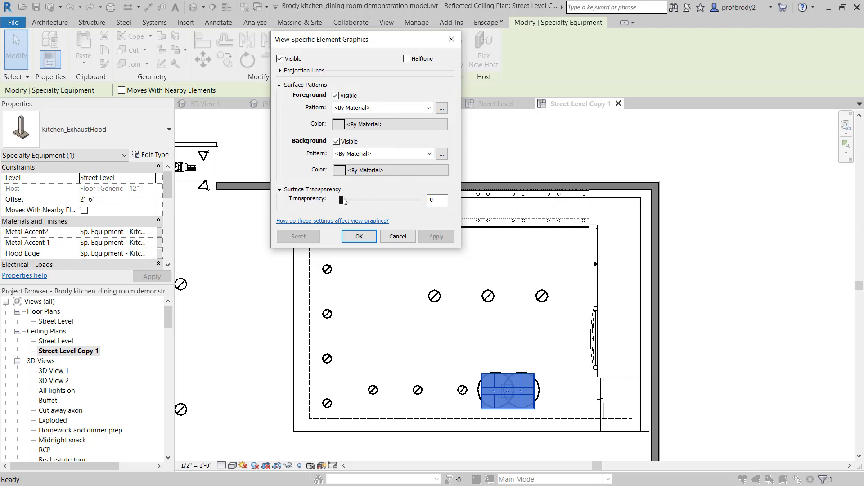
drag(341, 200, 404, 201)
click(435, 236)
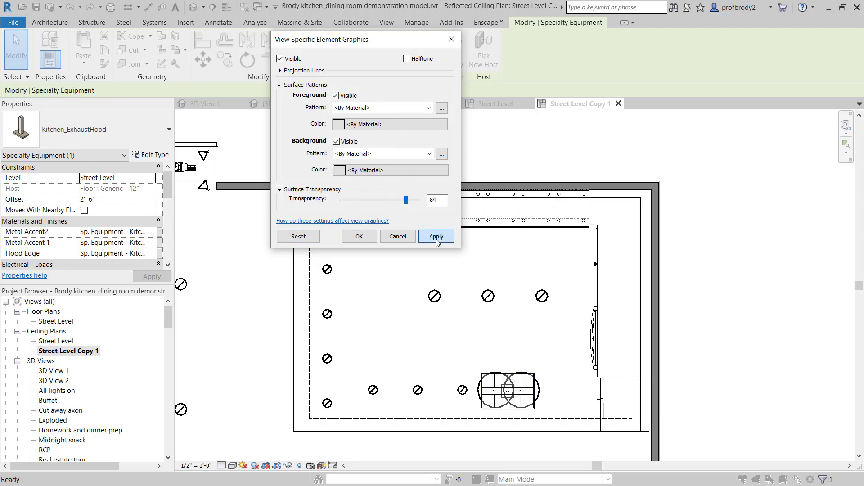
click(359, 236)
key(Escape)
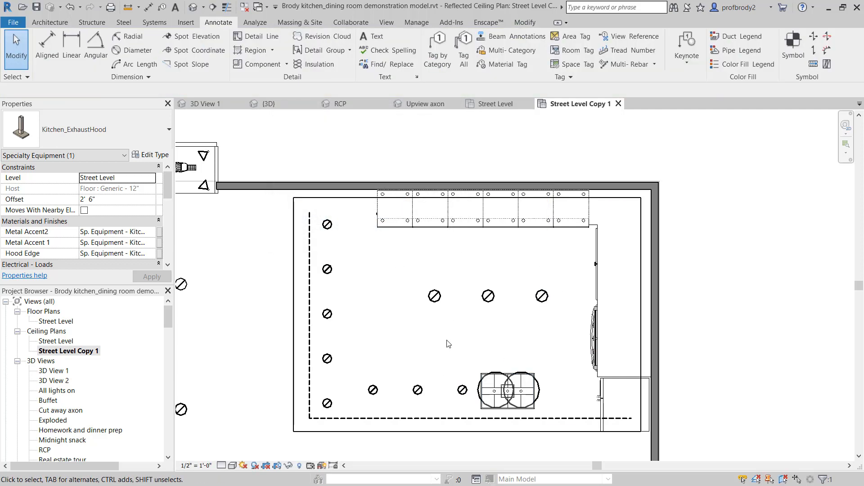
scroll(500, 407, up, 2)
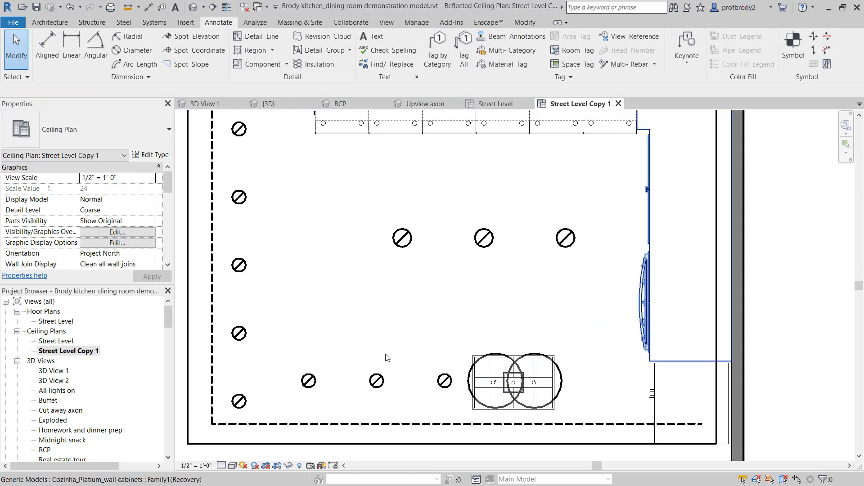
click(495, 386)
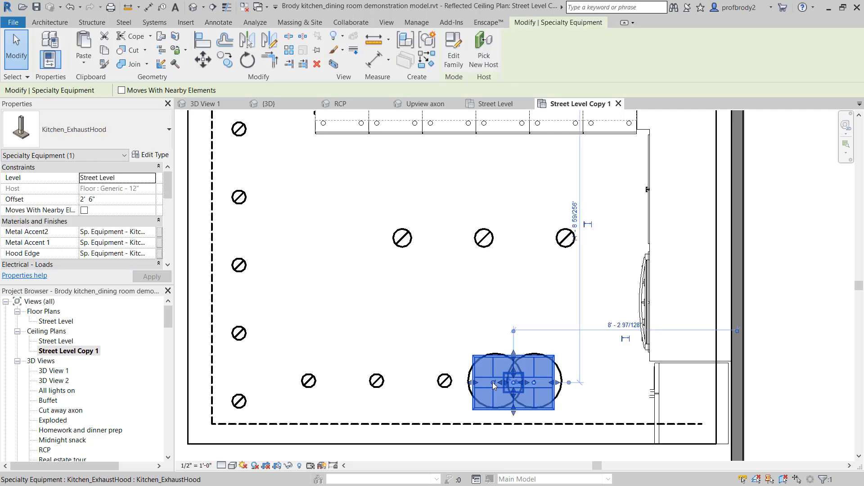
right_click(492, 382)
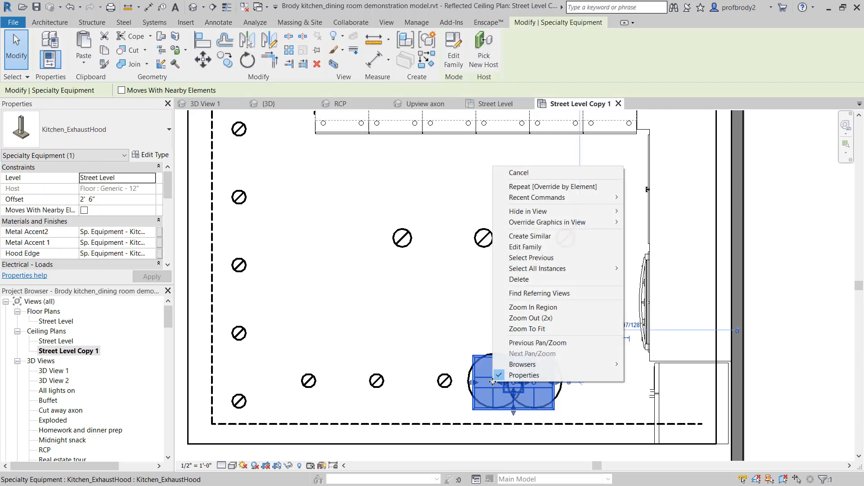
click(447, 355)
- Trace the exhaust hood's four outer edges with detail lines in the Hidden Lines style, using Pick Lines
scroll(328, 292, up, 1)
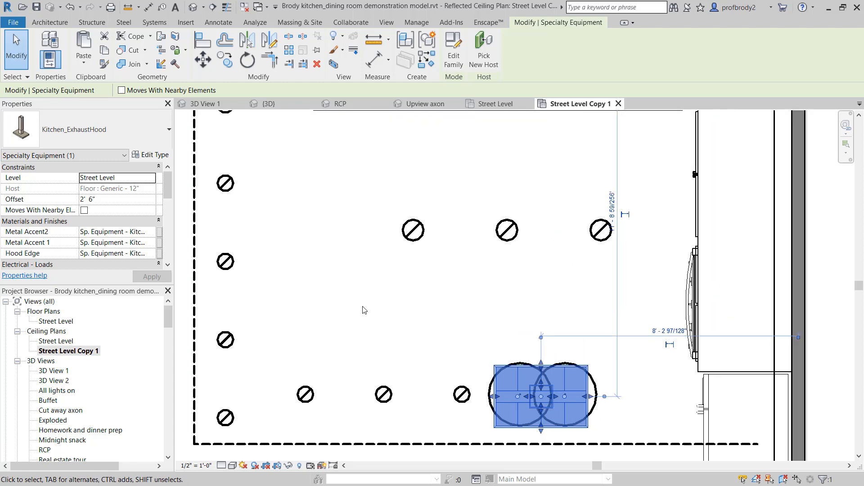
middle_drag(518, 332, 474, 262)
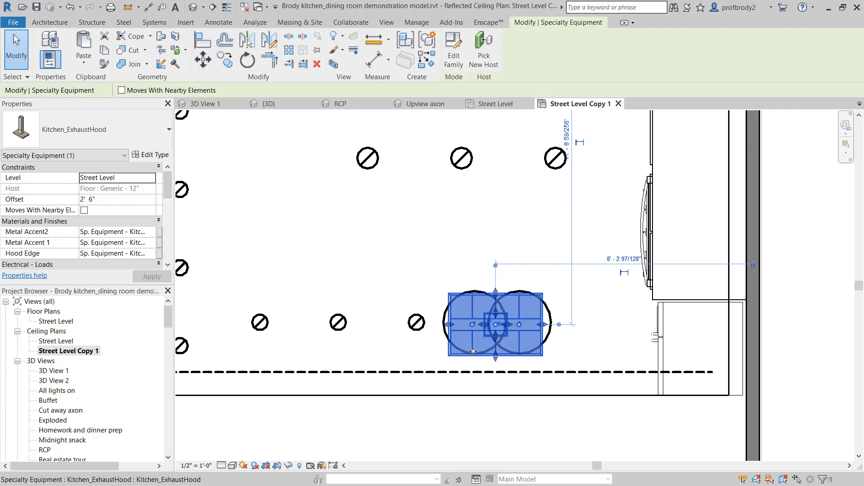
key(d)
key(l)
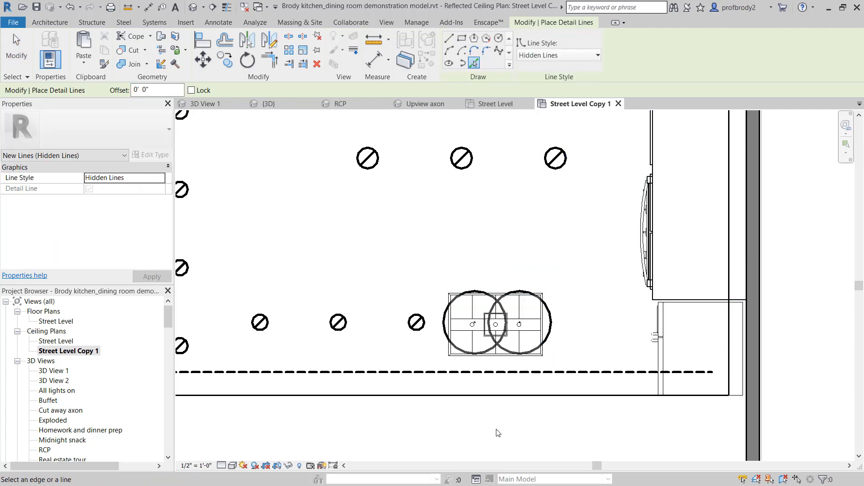
scroll(488, 320, up, 2)
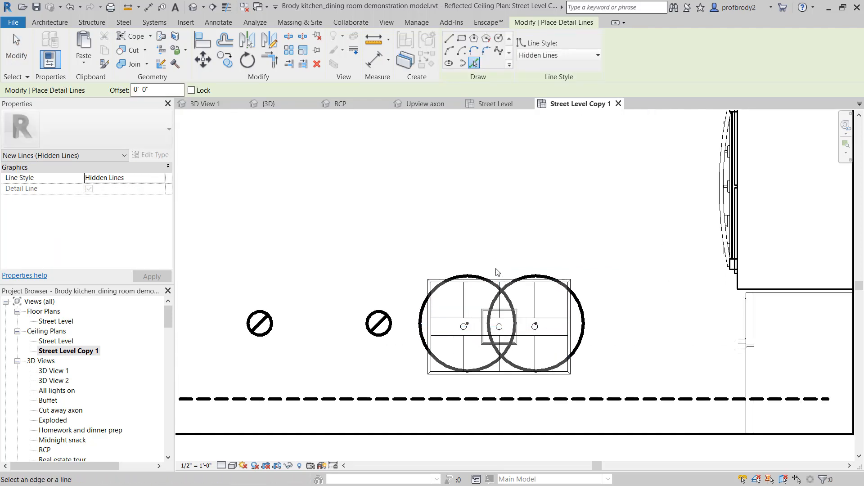
click(438, 280)
click(495, 374)
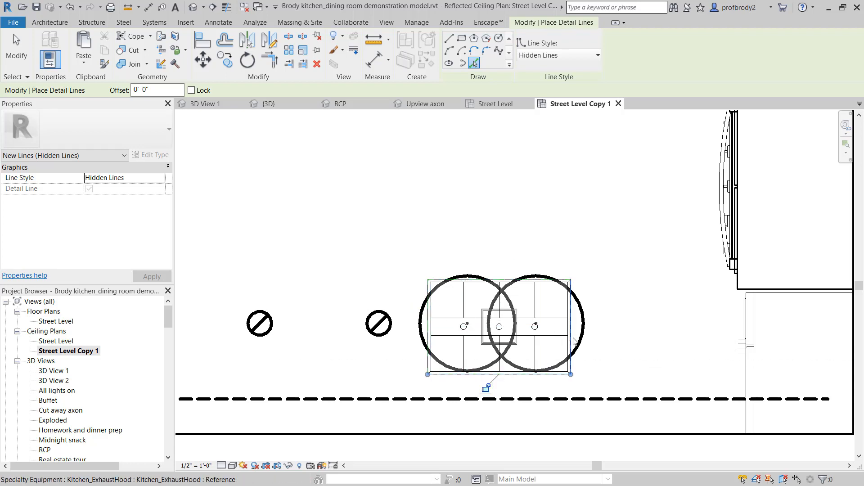
click(570, 338)
key(Escape)
key(Escape)
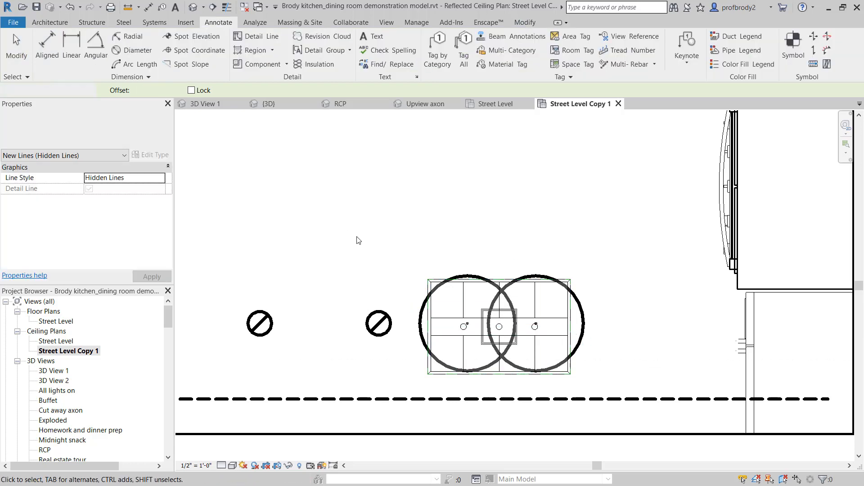
- Hide the exhaust hood element in the ceiling plan view, keeping its traced outline
click(528, 315)
right_click(528, 315)
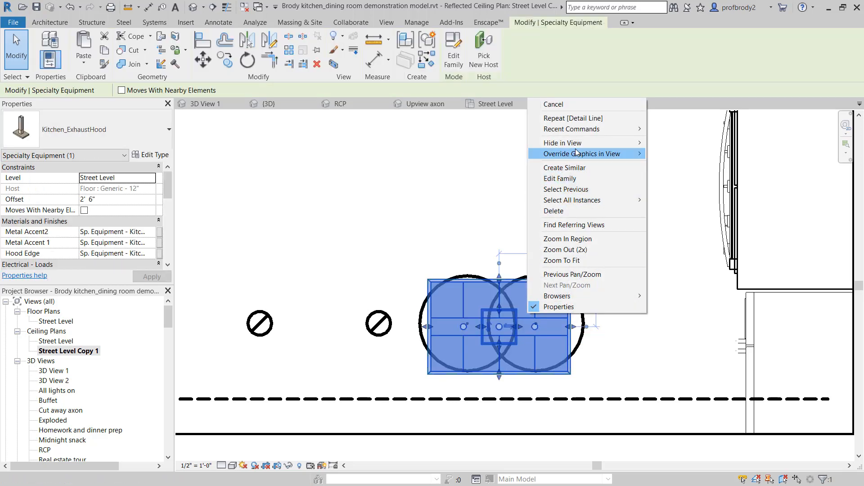
mouse_move(579, 143)
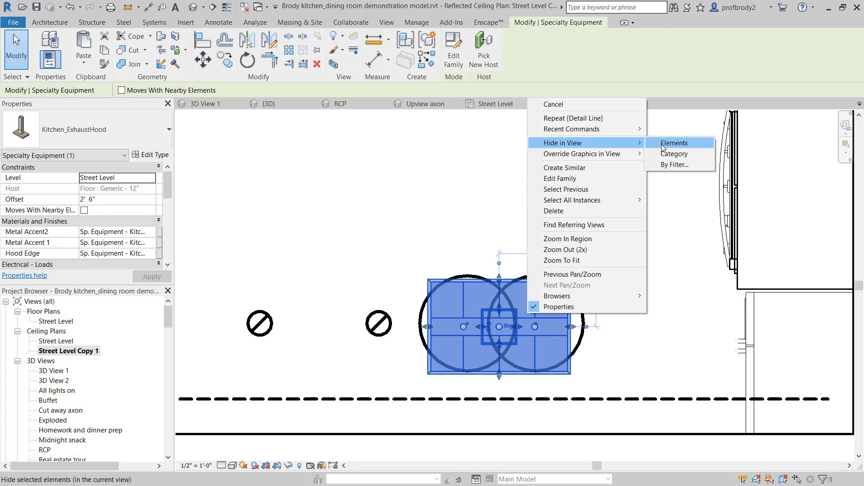
click(663, 145)
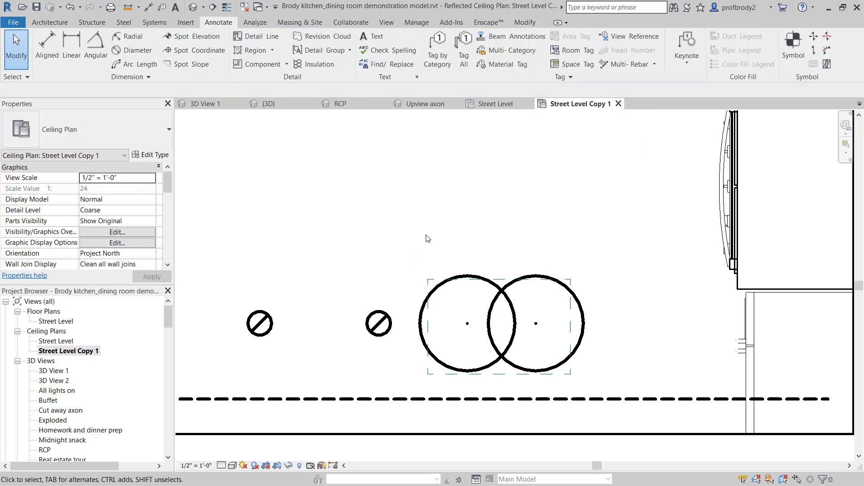
scroll(526, 336, up, 1)
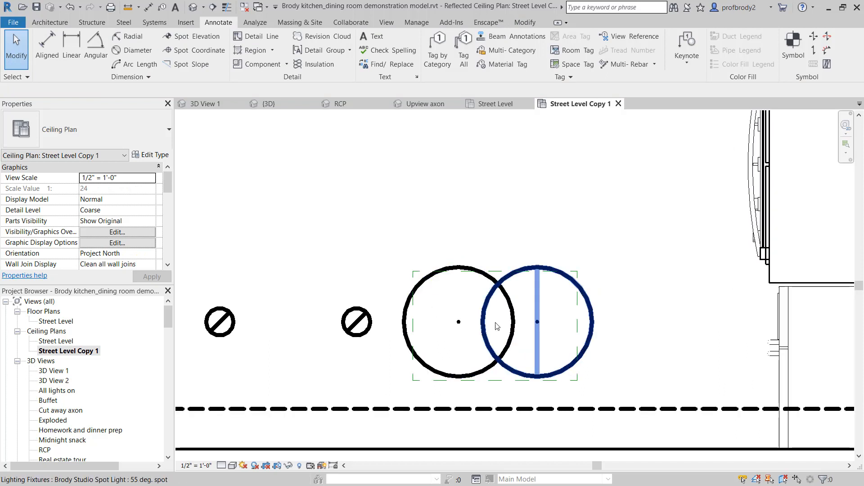
scroll(498, 365, up, 1)
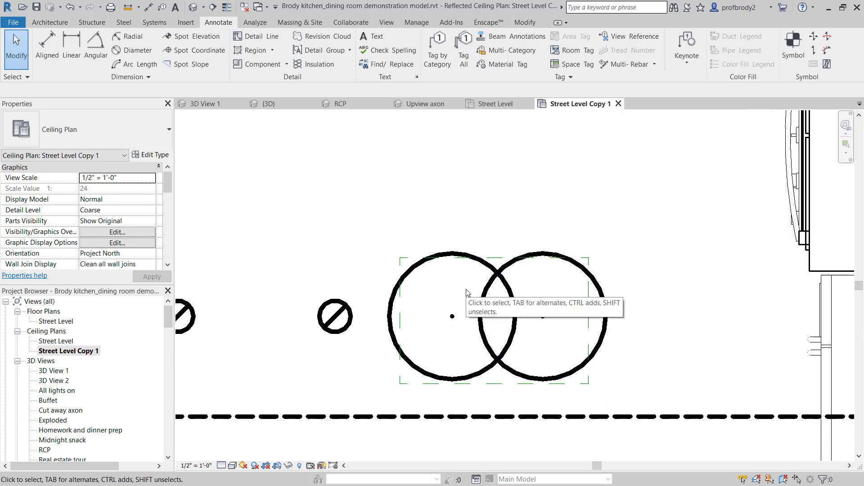
- Apply projection line weight 2 and the Dash pattern to the Hidden Lines line style
scroll(504, 270, up, 1)
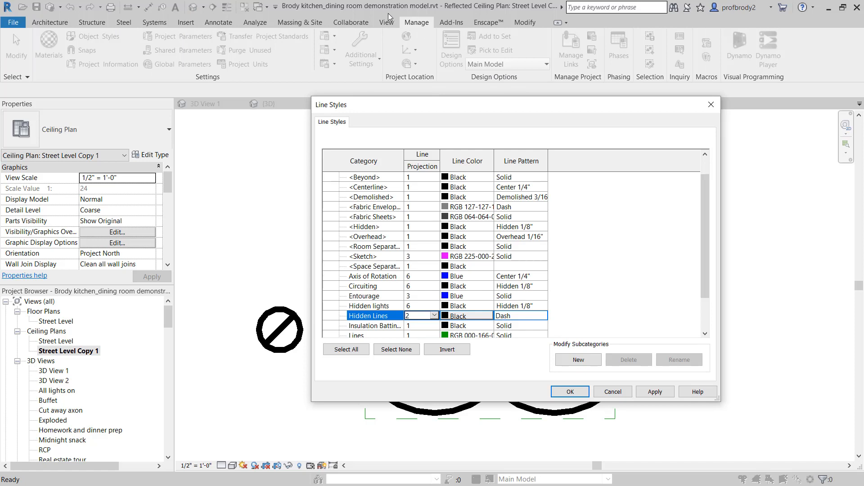
scroll(405, 203, up, 1)
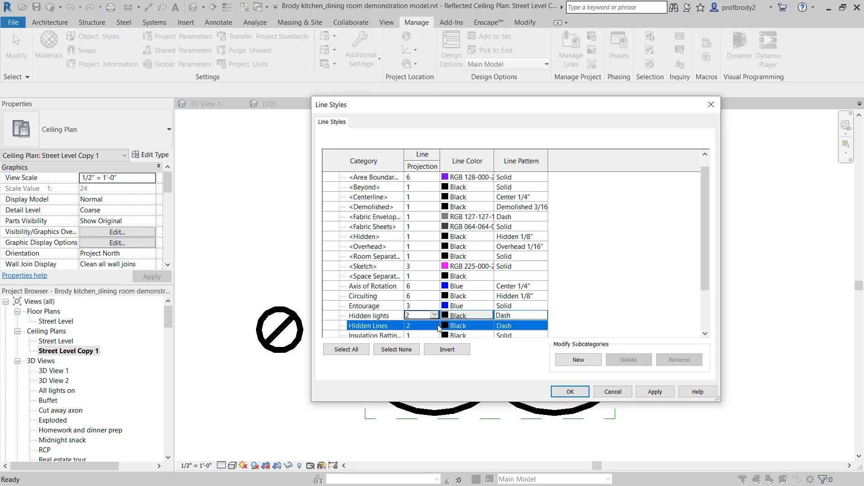
click(372, 330)
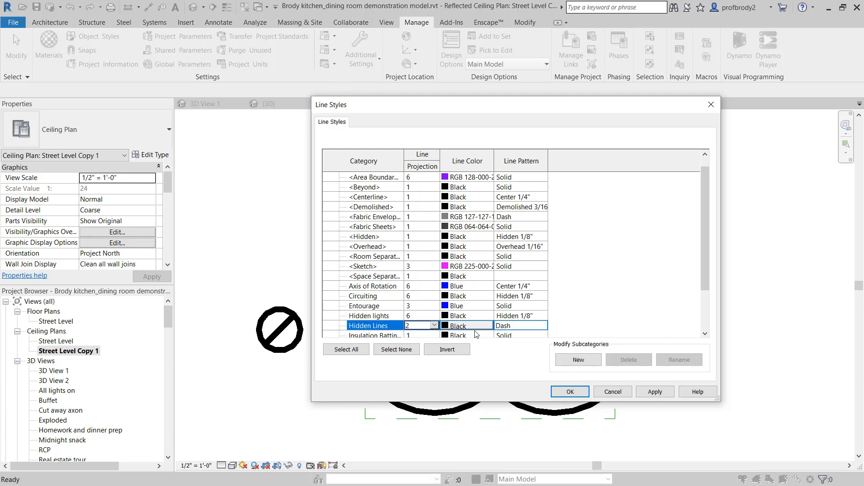
click(654, 392)
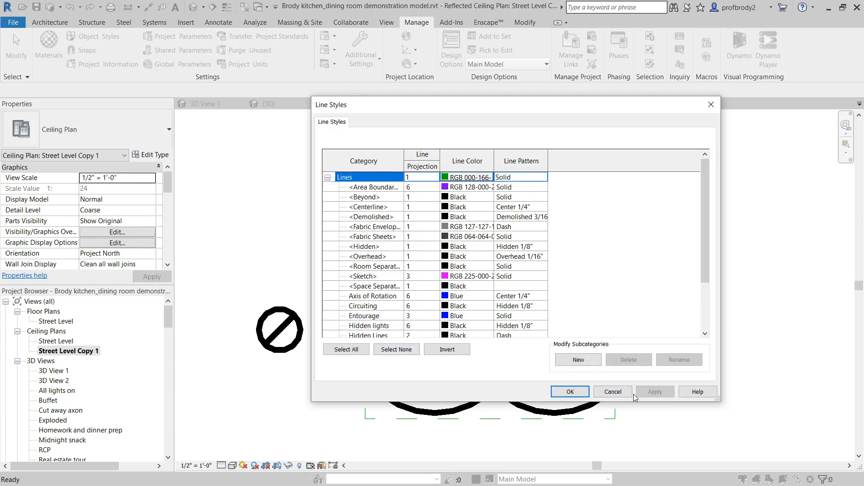
click(570, 392)
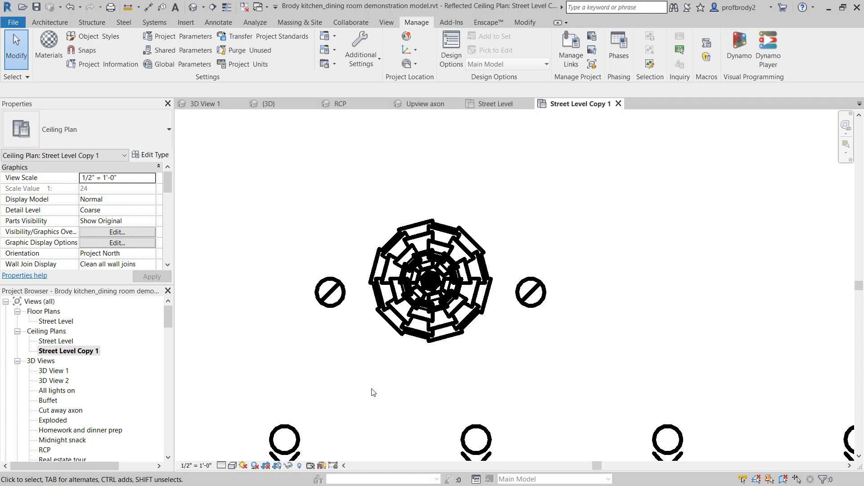
- Use the Linework tool with the <Invisible lines> style to hide the artichoke pendant's inner edges, keeping its outer outline
scroll(441, 306, up, 2)
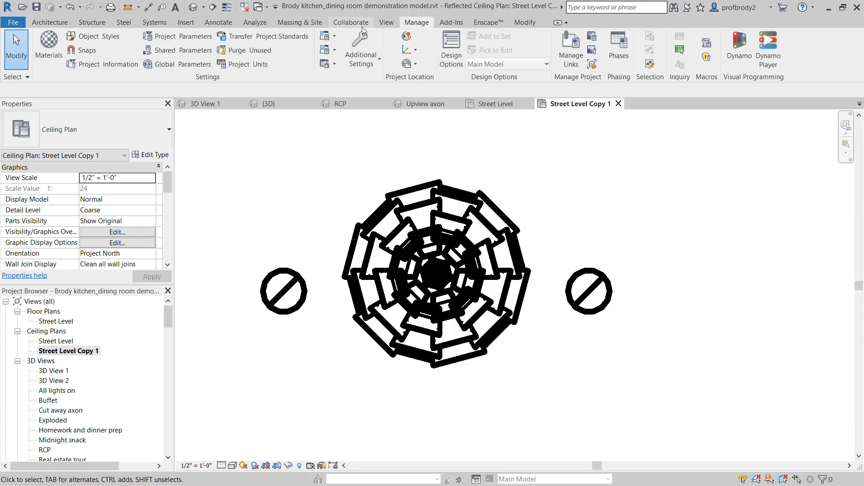
click(525, 22)
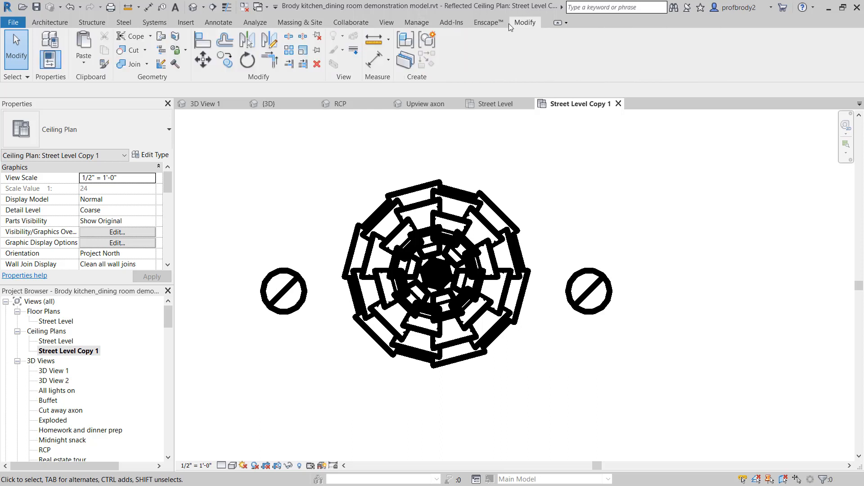
click(354, 49)
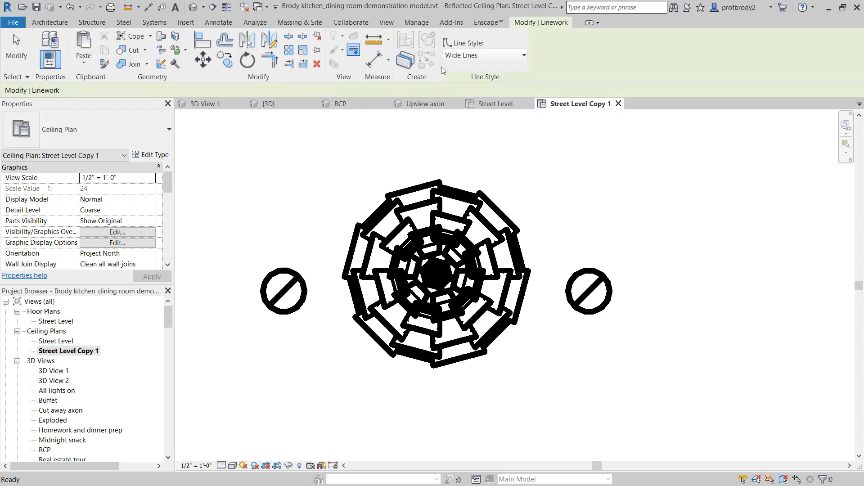
click(478, 55)
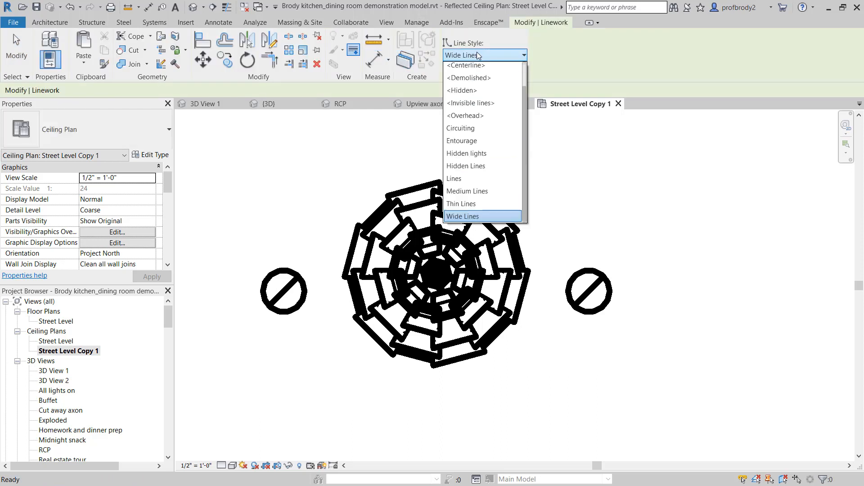
click(474, 105)
scroll(423, 200, up, 1)
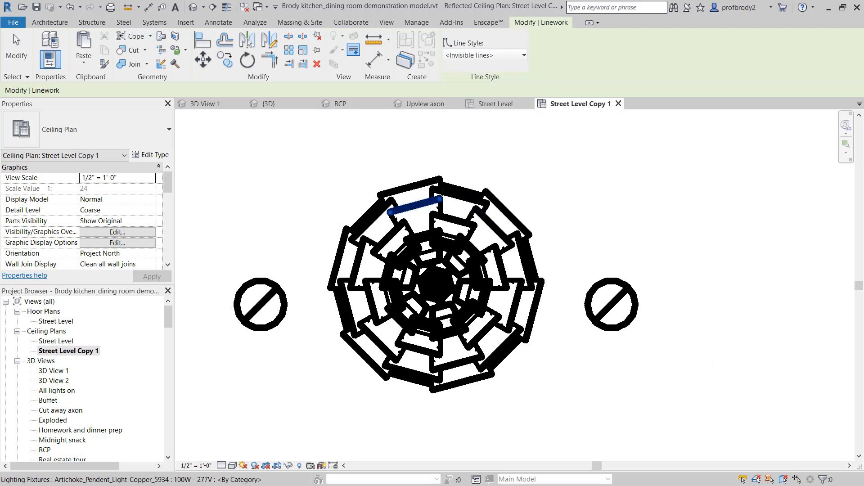
click(425, 201)
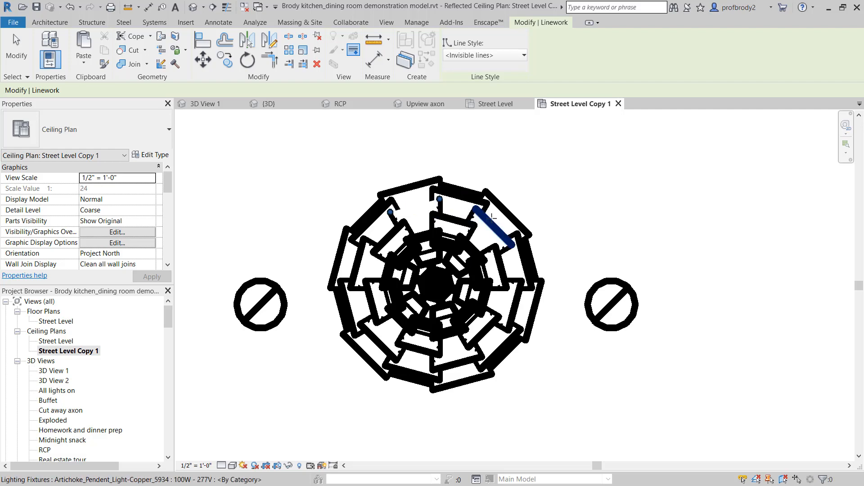
click(489, 219)
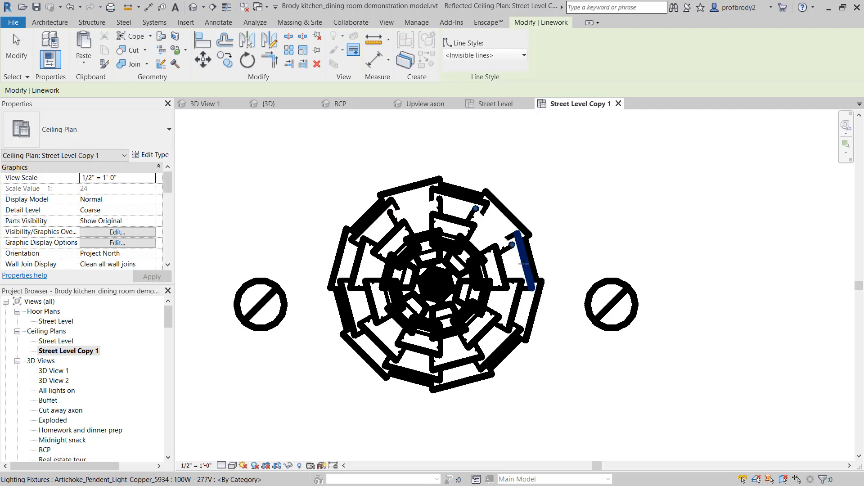
click(500, 265)
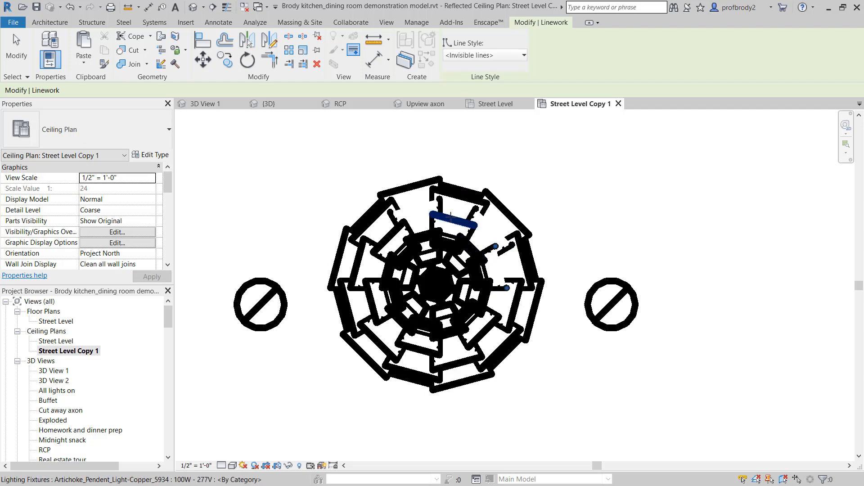
click(455, 222)
click(386, 240)
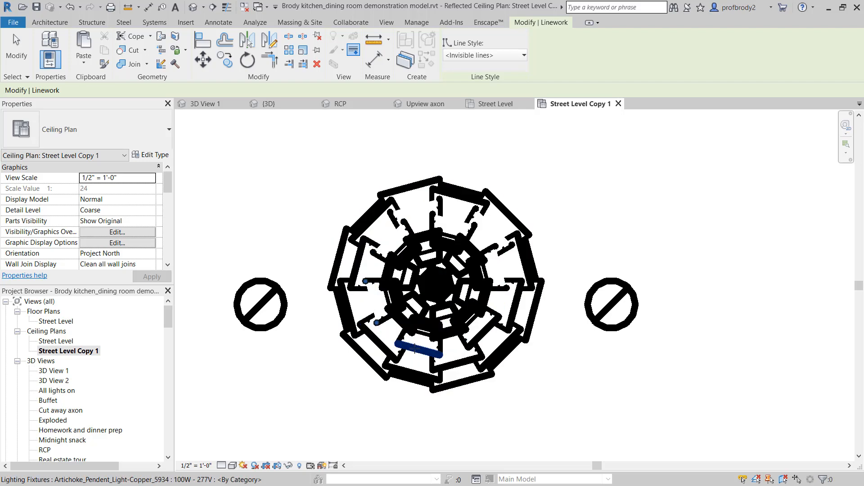
click(483, 331)
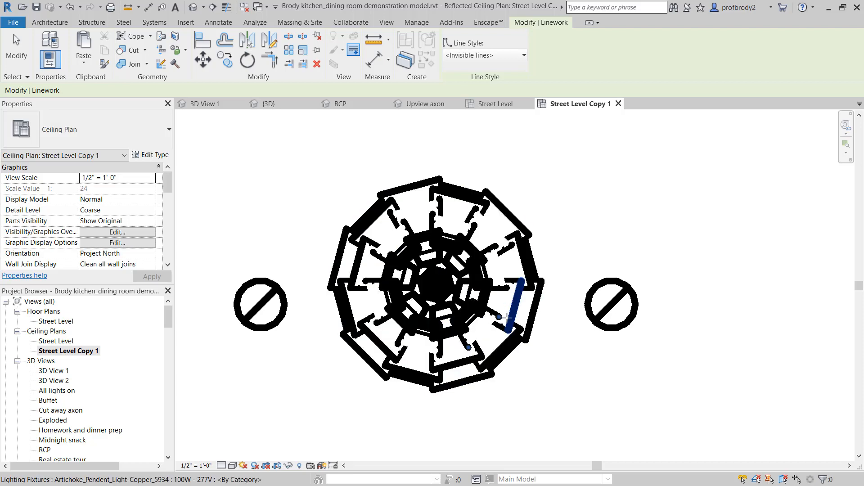
click(515, 310)
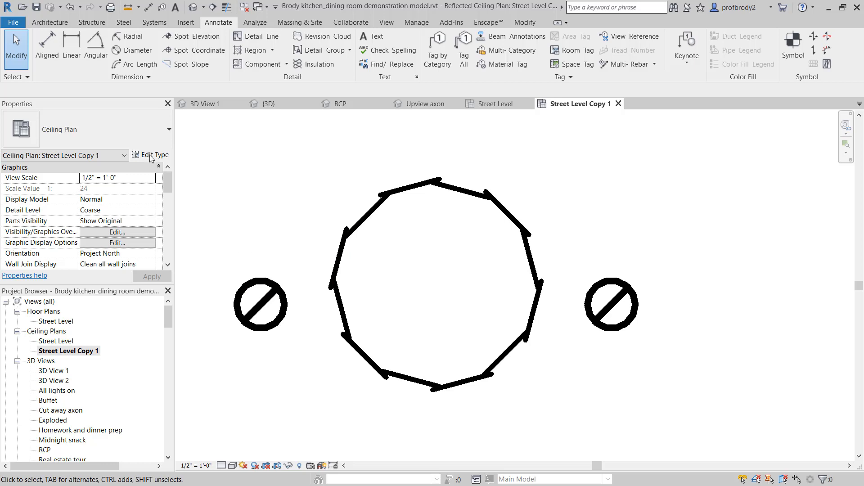
- Examine the ceiling plan's View Range settings, especially the cut plane offset
drag(171, 178, 169, 218)
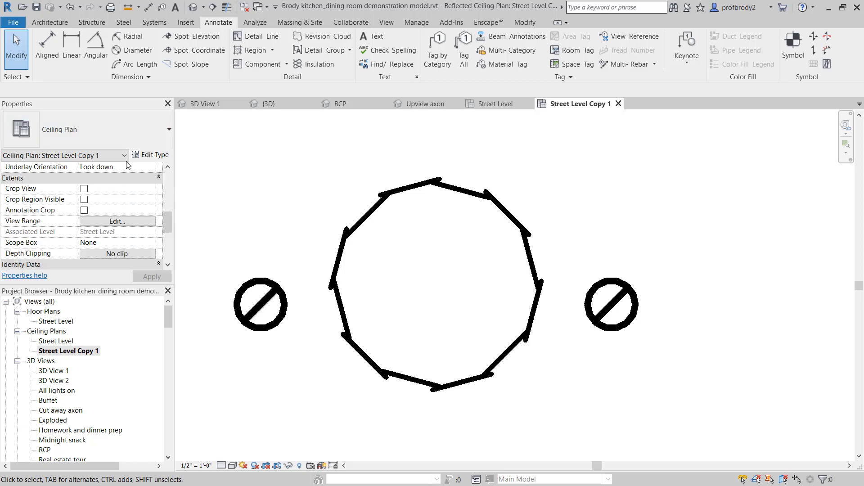
drag(168, 222, 169, 228)
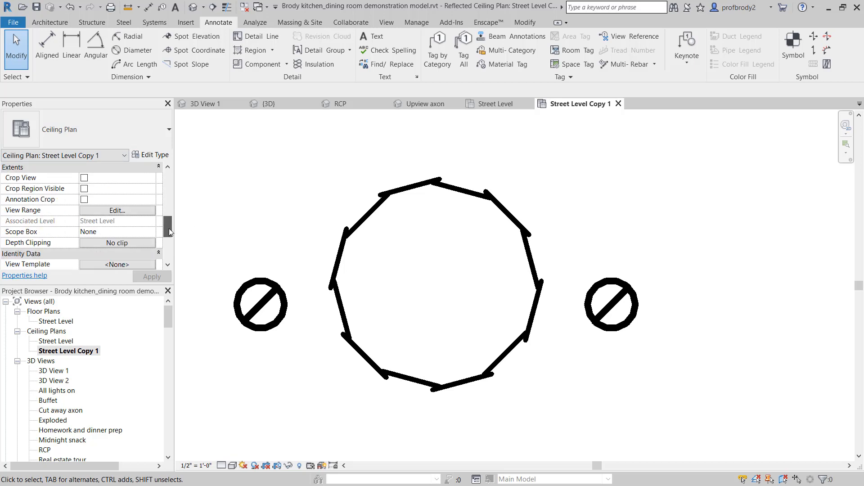
click(117, 211)
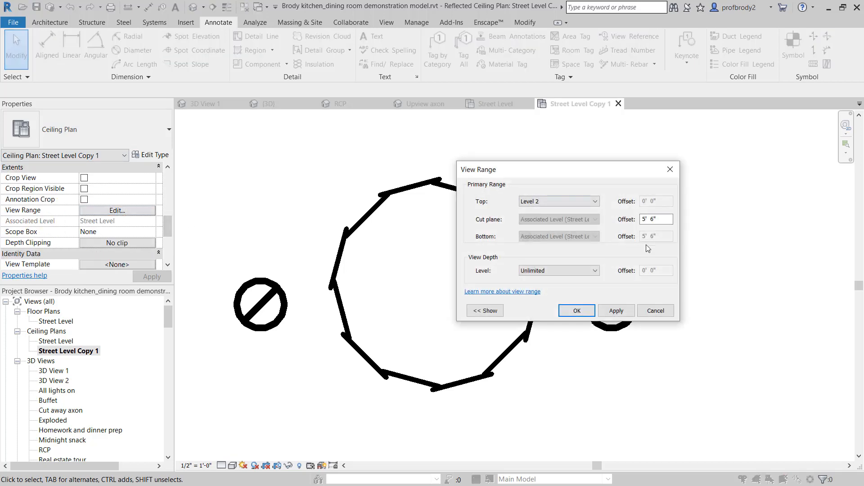
click(648, 223)
double_click(651, 219)
drag(651, 219, 641, 218)
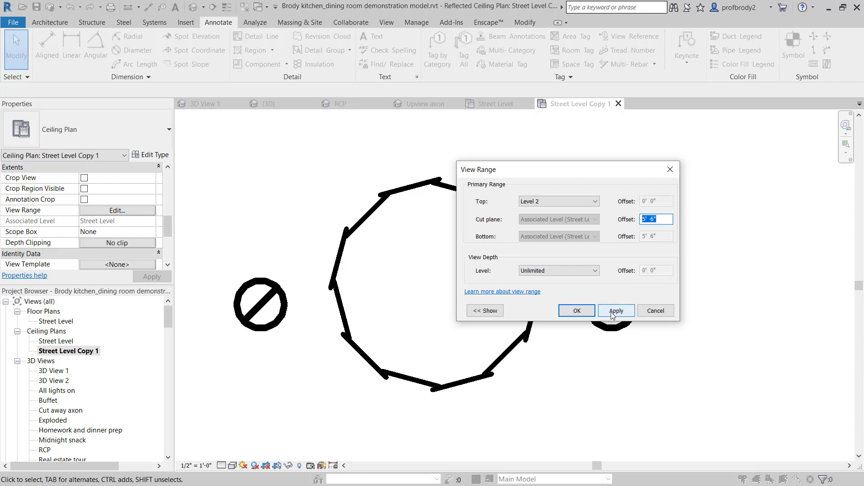
click(576, 310)
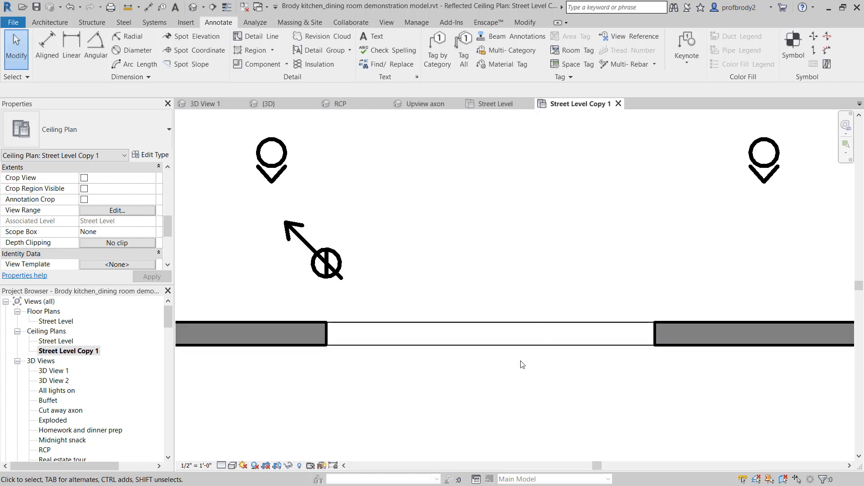
- Check the underlay orientation options in the ceiling plan view's properties
scroll(529, 374, down, 3)
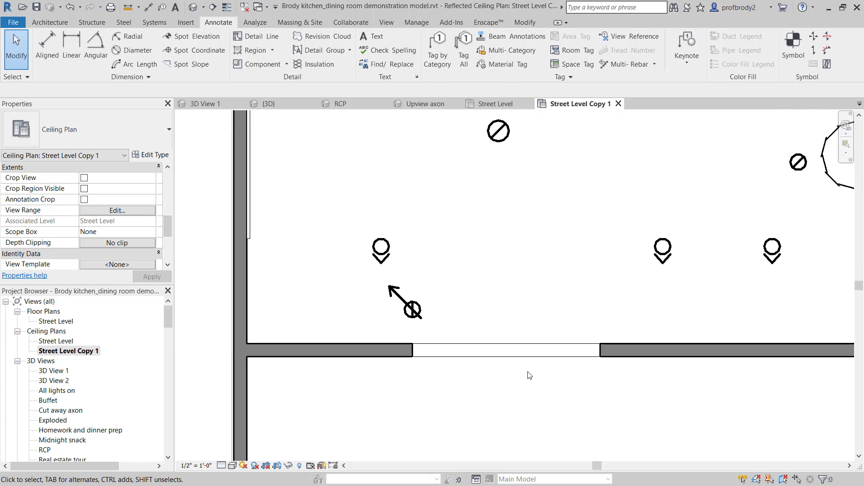
middle_drag(532, 387, 528, 414)
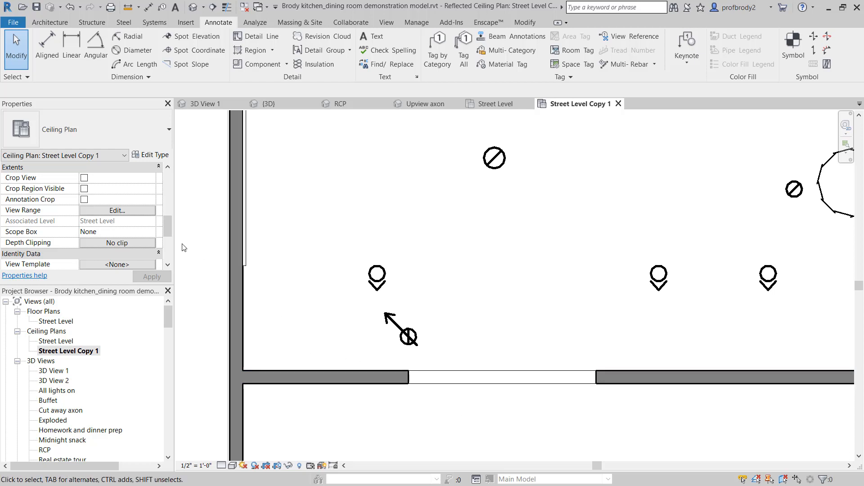
drag(165, 225, 165, 207)
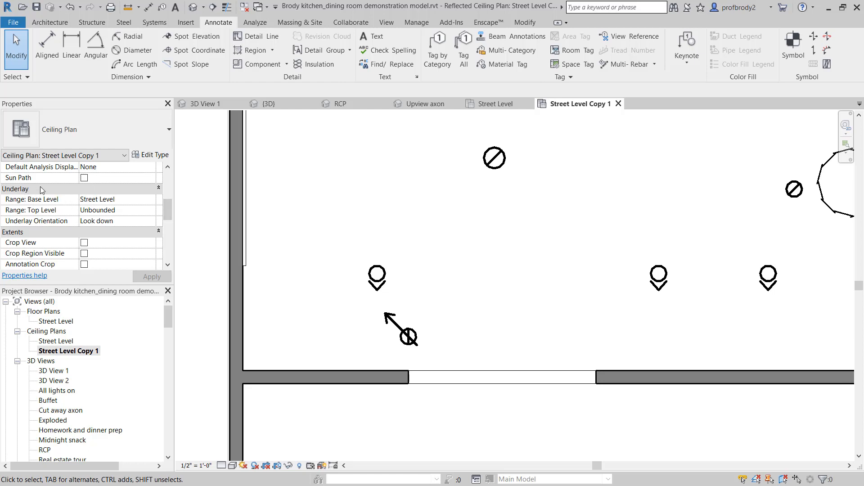
click(103, 221)
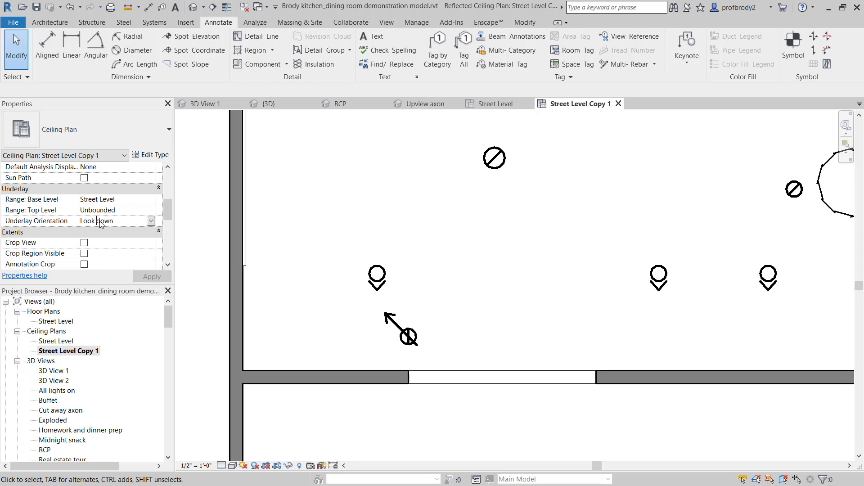
click(151, 221)
click(151, 222)
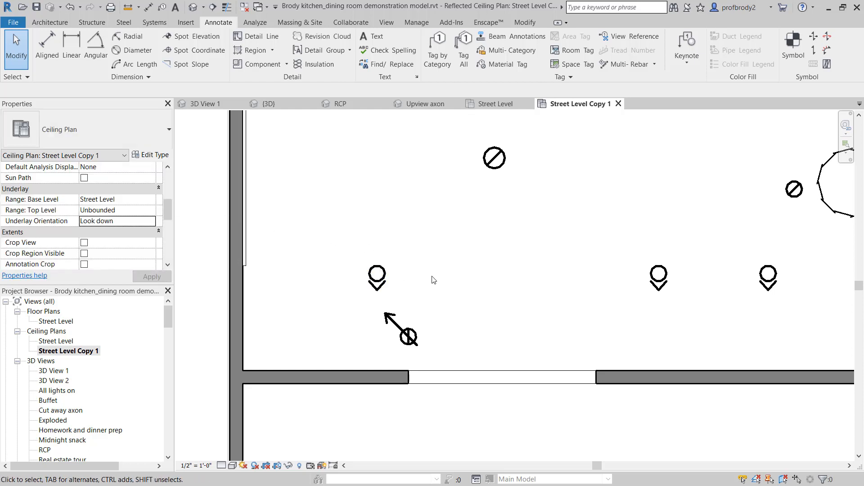
- Examine the kitchen area of the ceiling plan, including the upper cabinets, recessed downlights, pendants and hidden-light lines
scroll(476, 290, down, 1)
scroll(553, 258, down, 1)
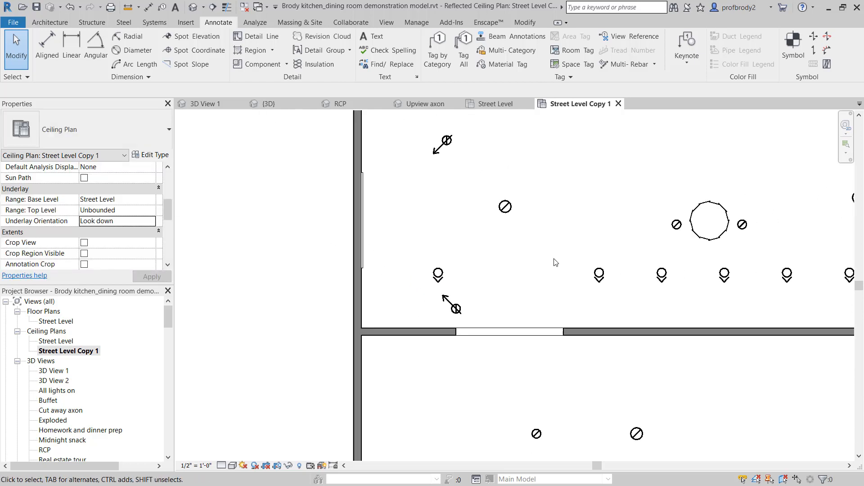
middle_drag(552, 257, 528, 423)
middle_drag(639, 269, 565, 389)
scroll(565, 389, down, 1)
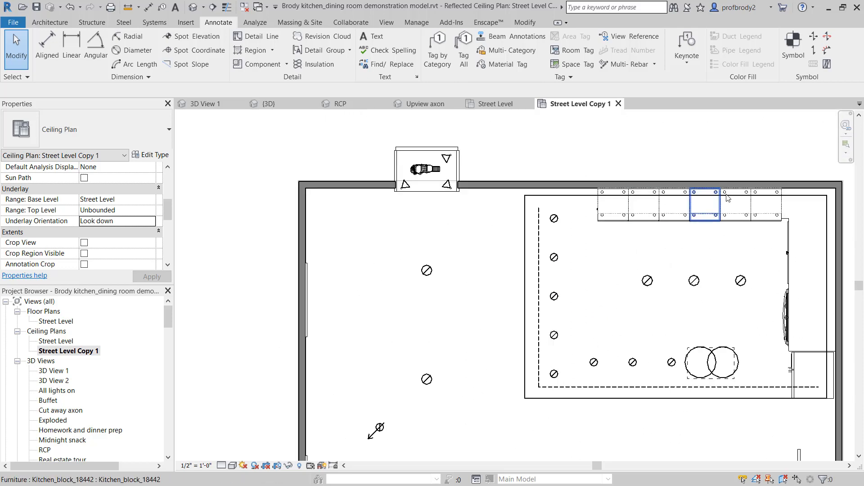
scroll(731, 239, up, 5)
scroll(765, 209, up, 2)
middle_drag(765, 219, 750, 291)
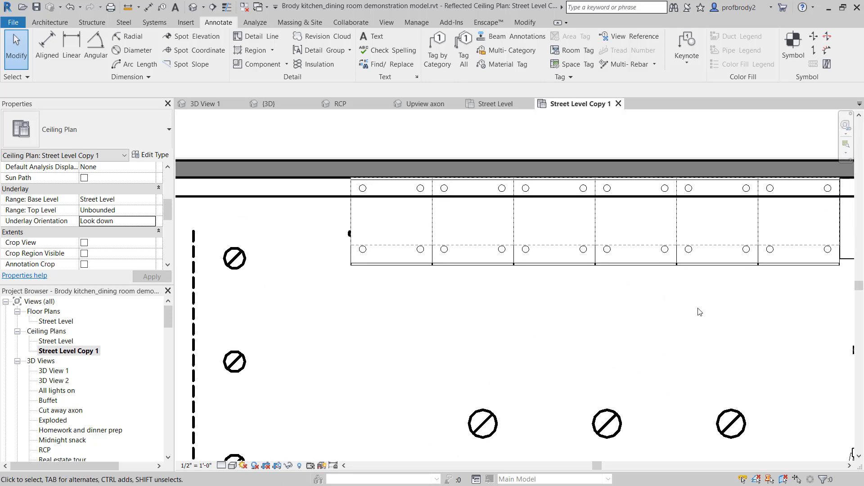
scroll(697, 313, down, 2)
scroll(704, 326, down, 1)
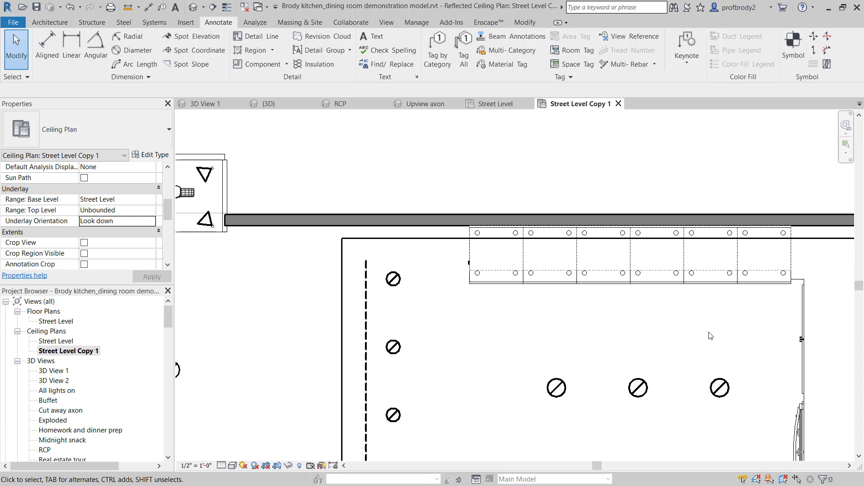
middle_drag(709, 332, 740, 294)
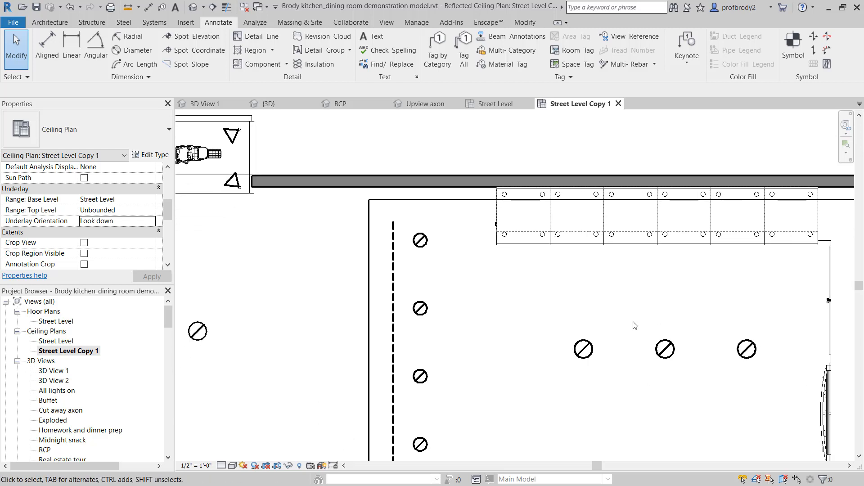
scroll(317, 342, down, 1)
middle_drag(320, 324, 351, 232)
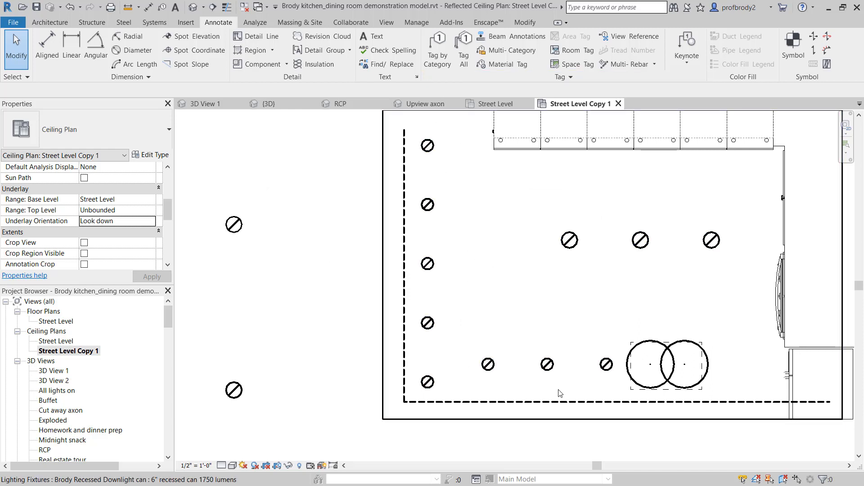
middle_drag(332, 333, 427, 284)
scroll(427, 284, down, 1)
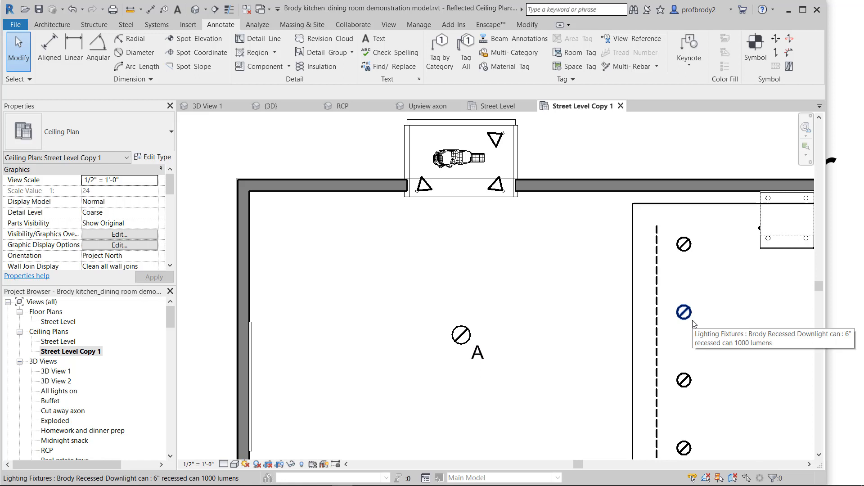
- Select the text note A beside the recessed downlight and look over the remaining fixtures in the ceiling plan
click(486, 355)
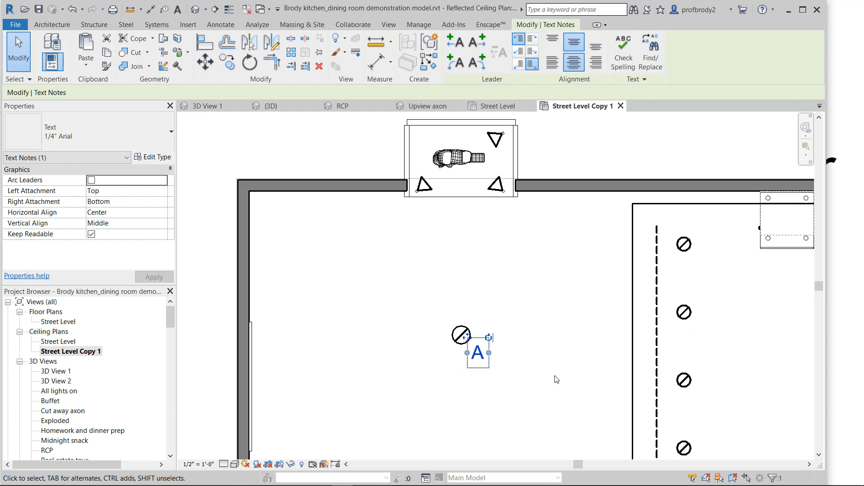
scroll(605, 346, down, 4)
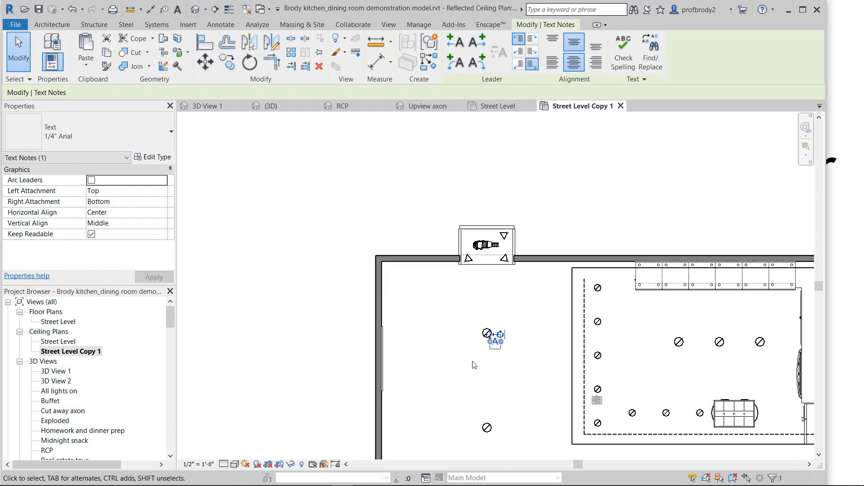
middle_drag(605, 346, 503, 238)
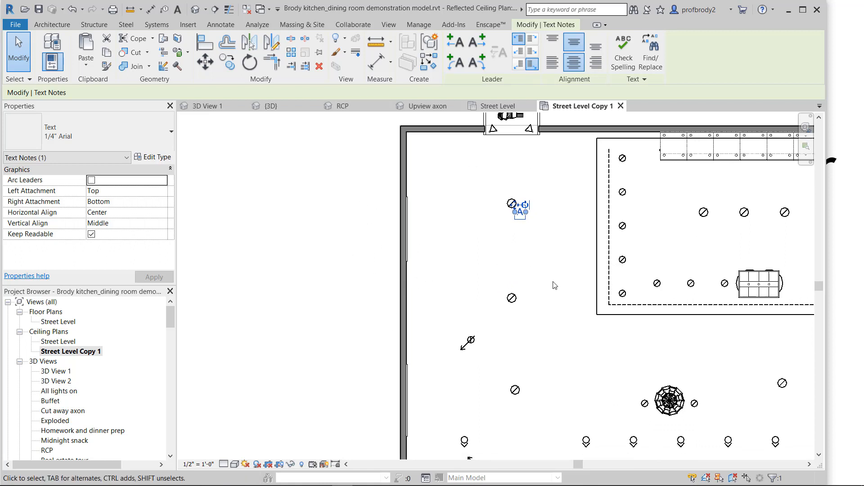
scroll(576, 269, up, 2)
middle_drag(576, 269, 509, 366)
scroll(509, 366, down, 1)
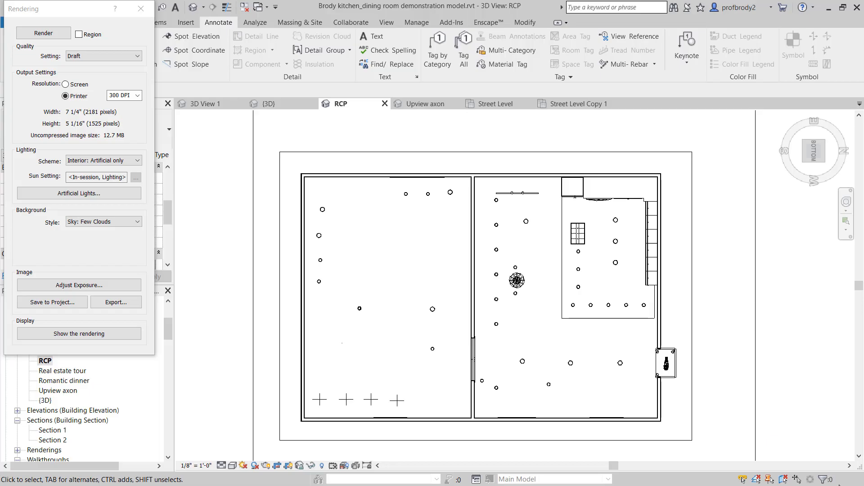
- Close the rendering settings and orient the RCP 3D view squarely to Bottom
click(142, 9)
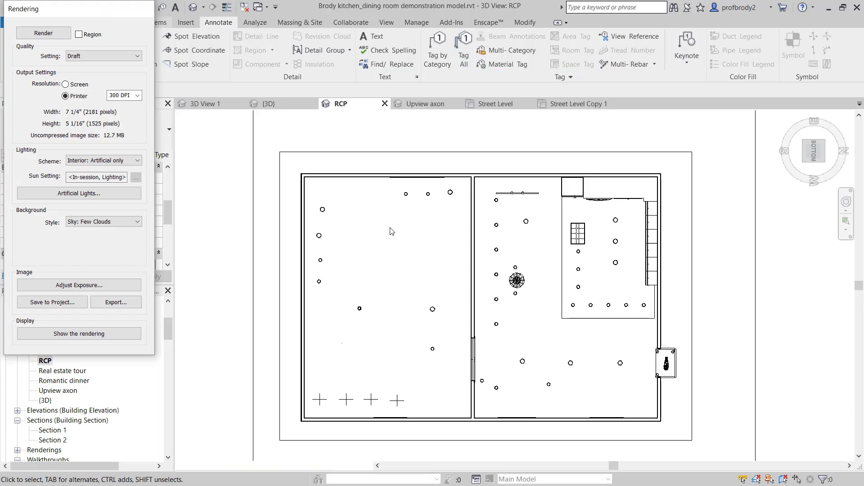
shift+middle_drag(445, 288, 467, 290)
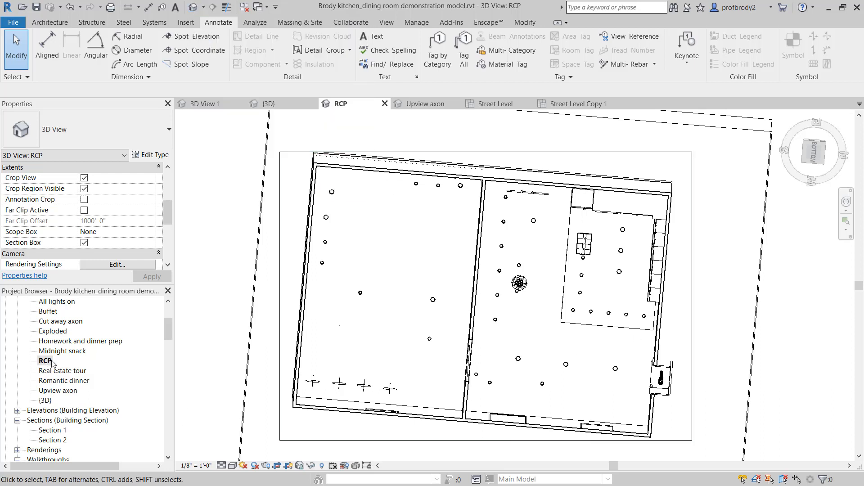
click(813, 159)
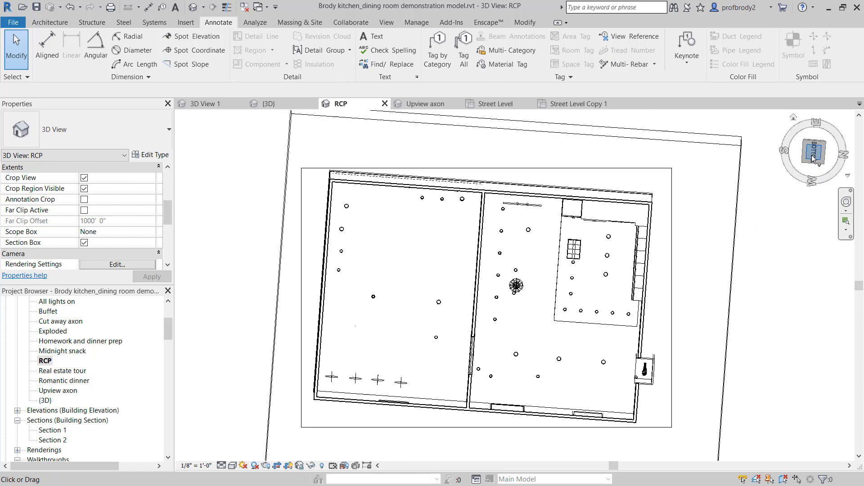
scroll(479, 225, up, 1)
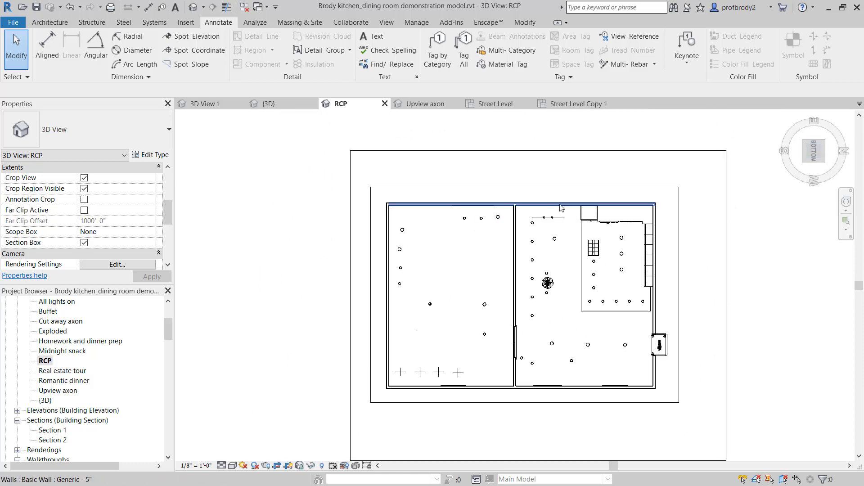
- Rotate the Bottom view of the RCP so that north points up
click(783, 152)
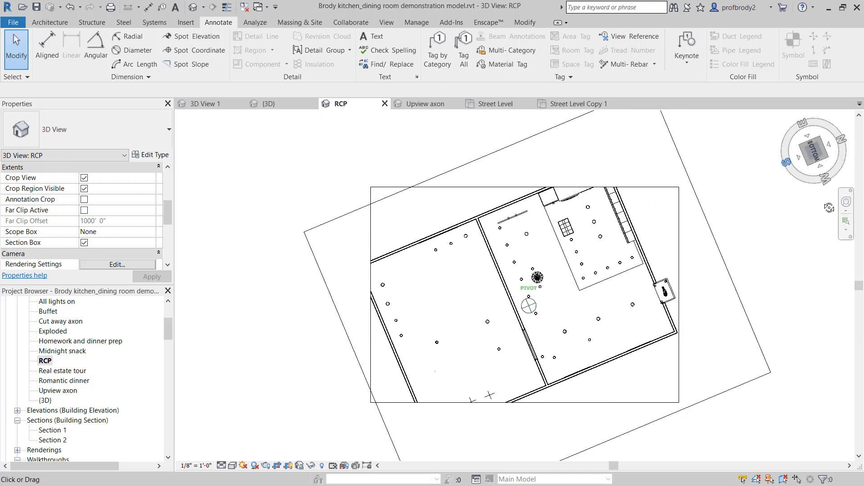
mouse_move(813, 181)
mouse_down()
mouse_move(784, 152)
mouse_move(787, 137)
mouse_move(799, 176)
mouse_move(817, 180)
mouse_up()
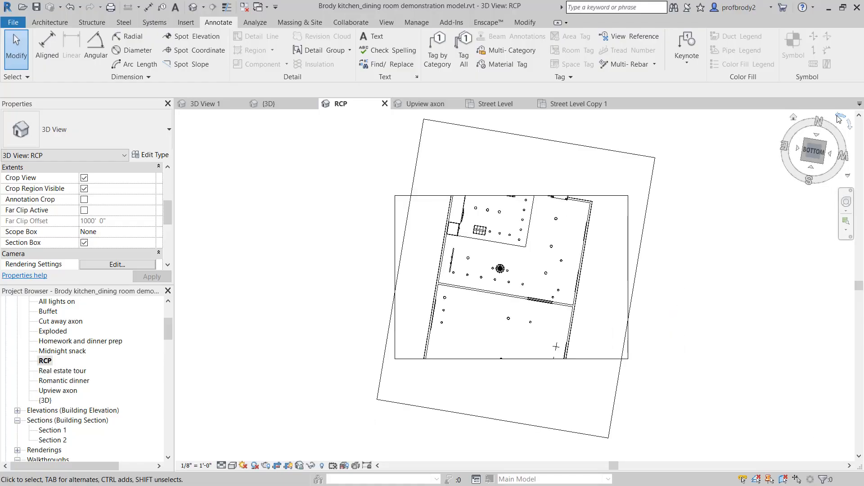
click(841, 116)
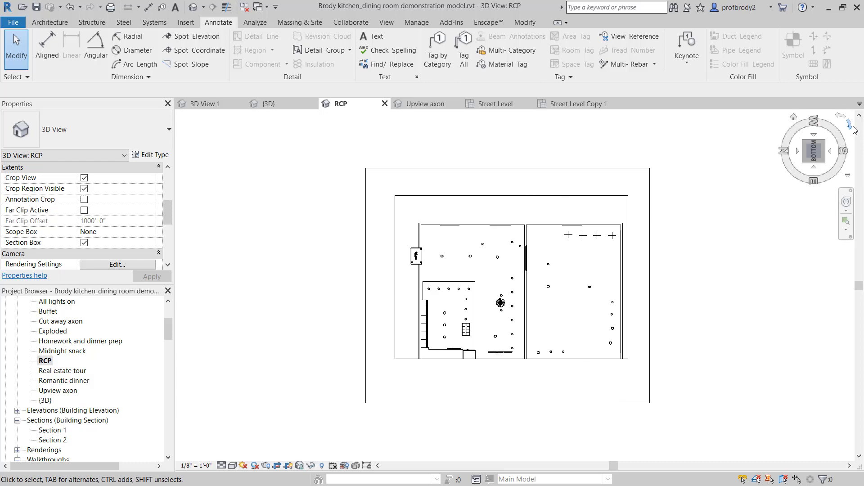
click(844, 114)
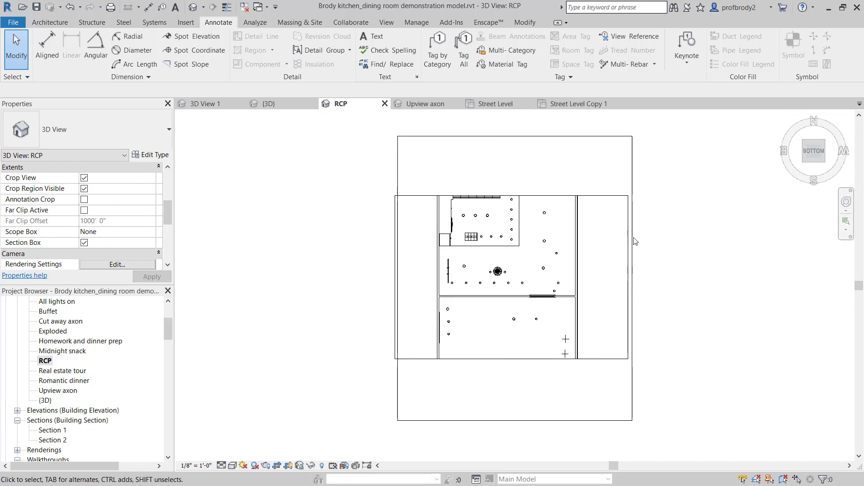
- Resize the RCP view's crop region on all four sides to frame the whole building closely
click(408, 198)
drag(512, 196, 509, 157)
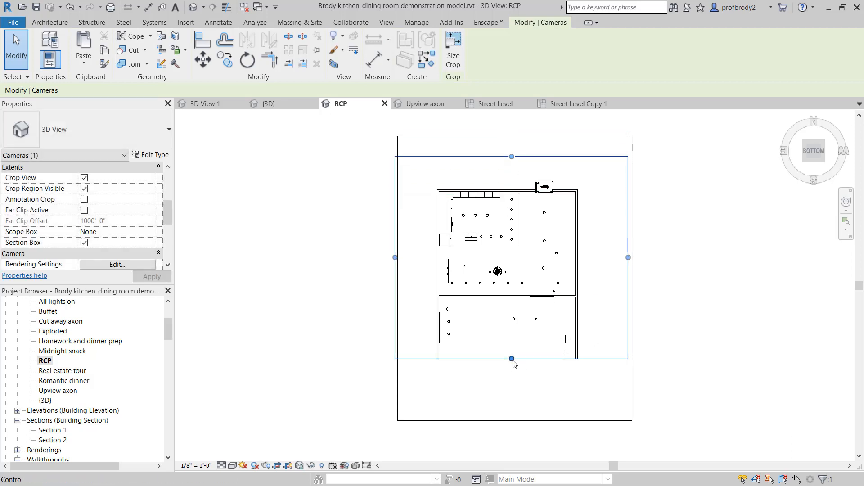
drag(513, 362, 520, 401)
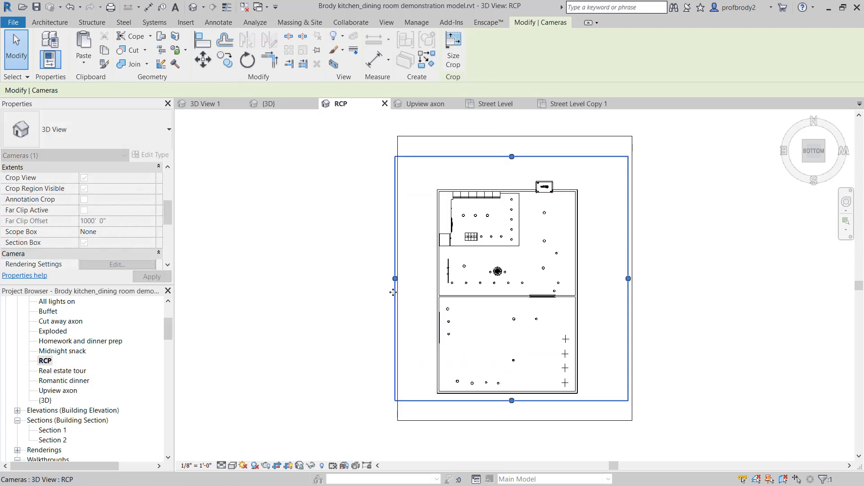
drag(395, 279, 425, 279)
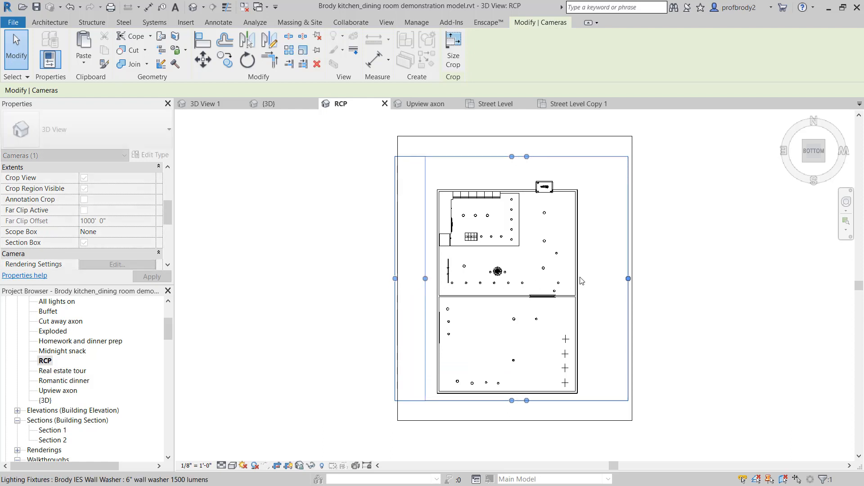
drag(629, 278, 589, 278)
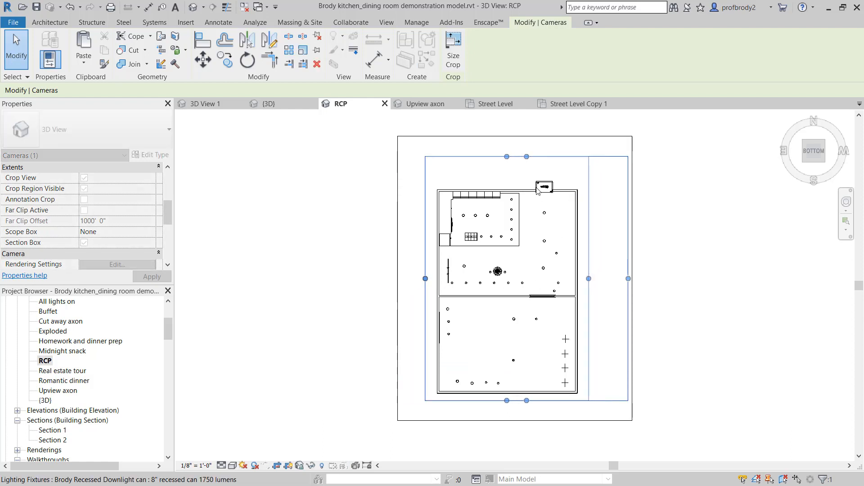
drag(507, 157, 526, 195)
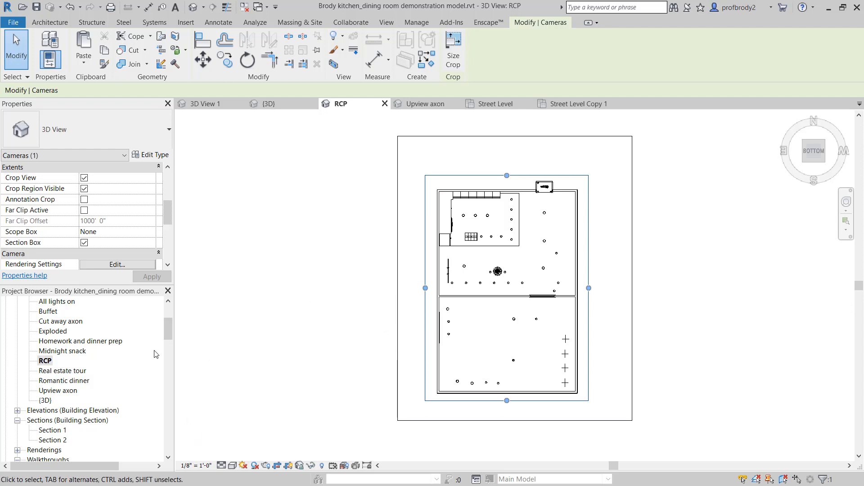
key(Escape)
- Examine the ceiling fixtures in the Upview axon 3D view
drag(166, 333, 170, 360)
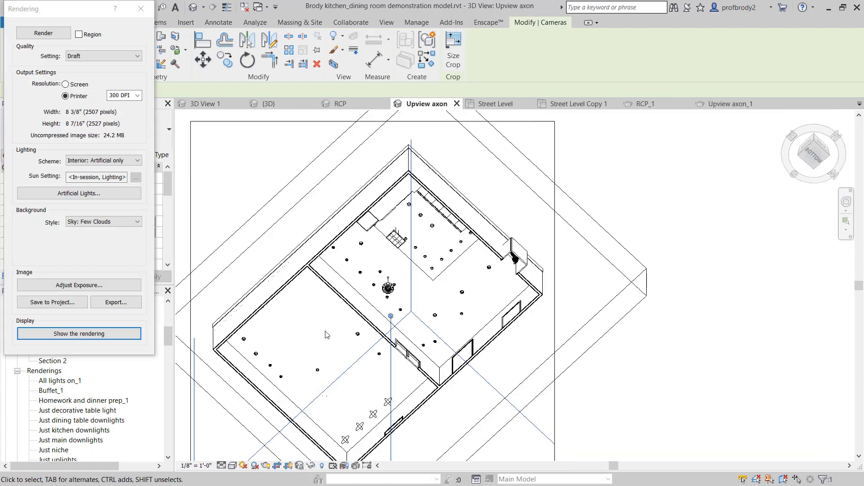
middle_drag(335, 322, 367, 315)
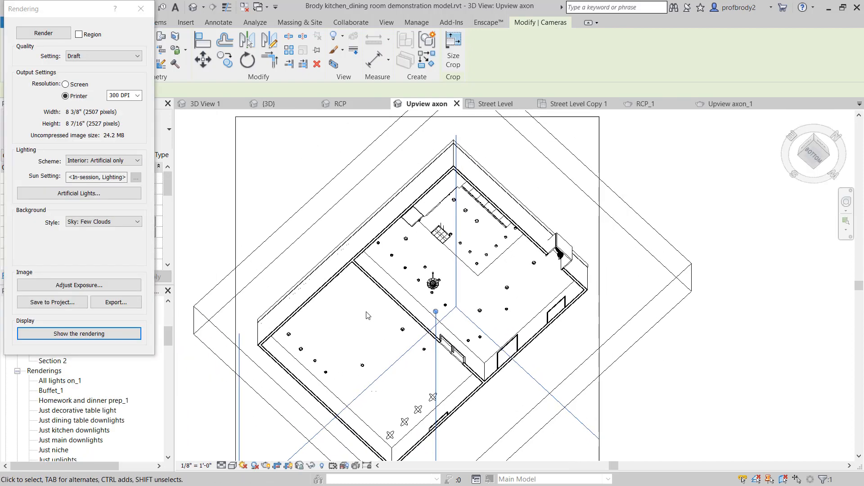
scroll(367, 315, up, 2)
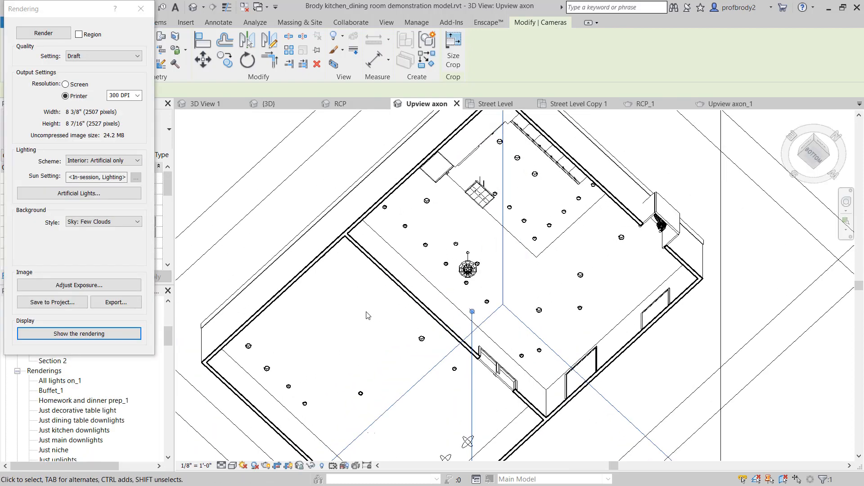
scroll(368, 315, up, 3)
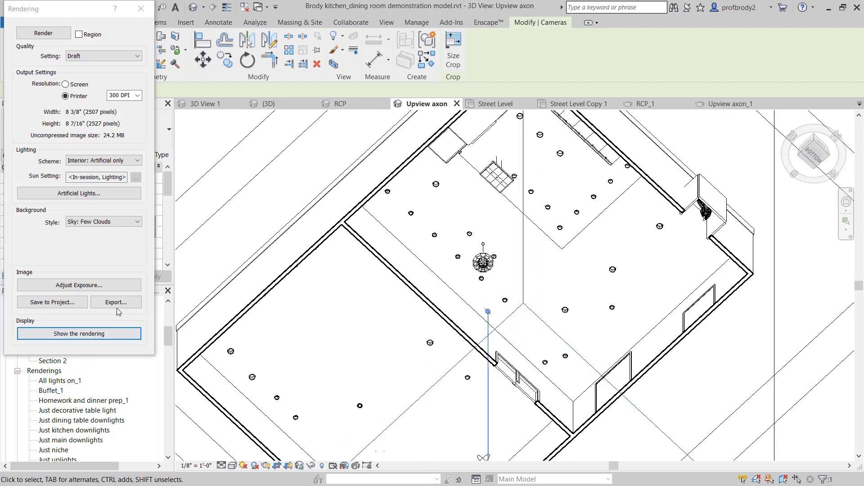
- Close the rendering settings and open the saved Upview axon_1 rendering to examine the light on the ceilings
click(141, 9)
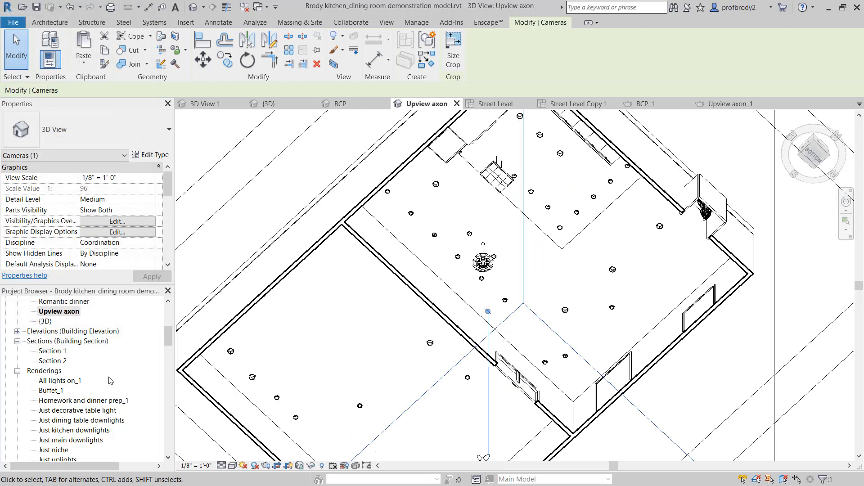
scroll(75, 431, down, 2)
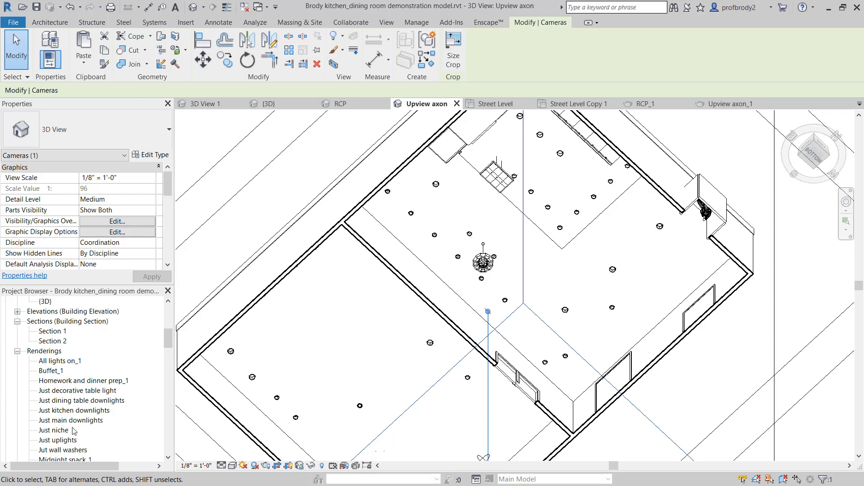
scroll(74, 431, down, 3)
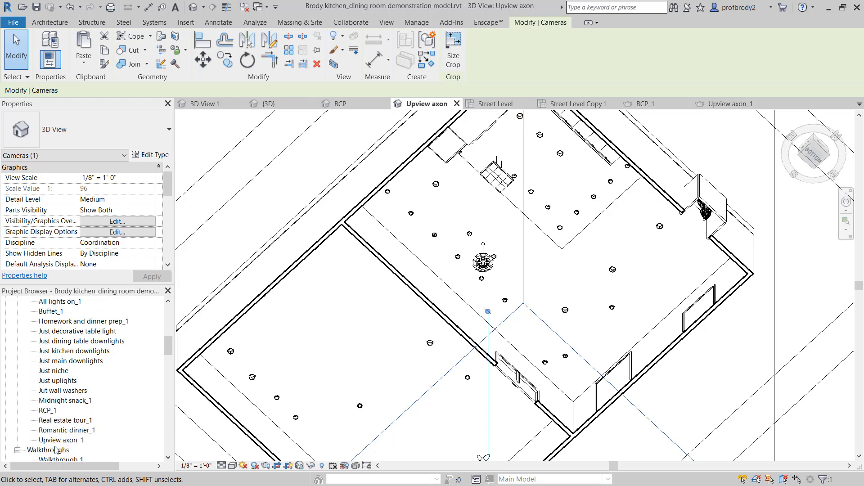
double_click(58, 440)
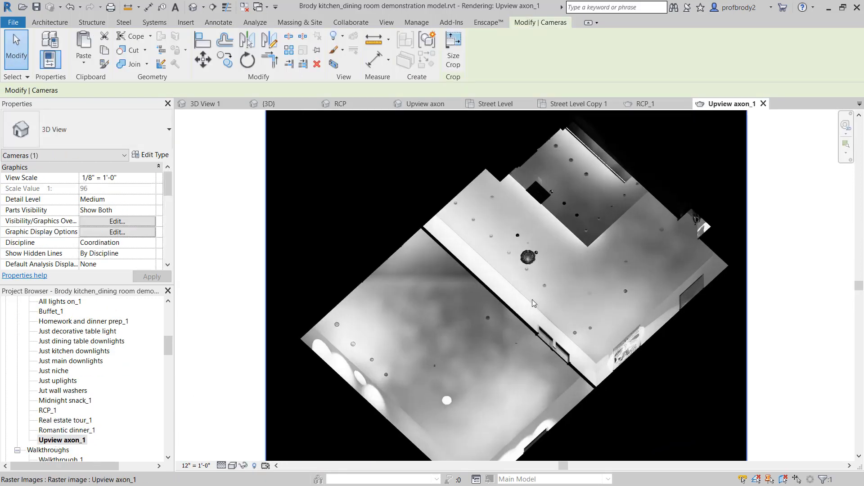
scroll(532, 299, up, 2)
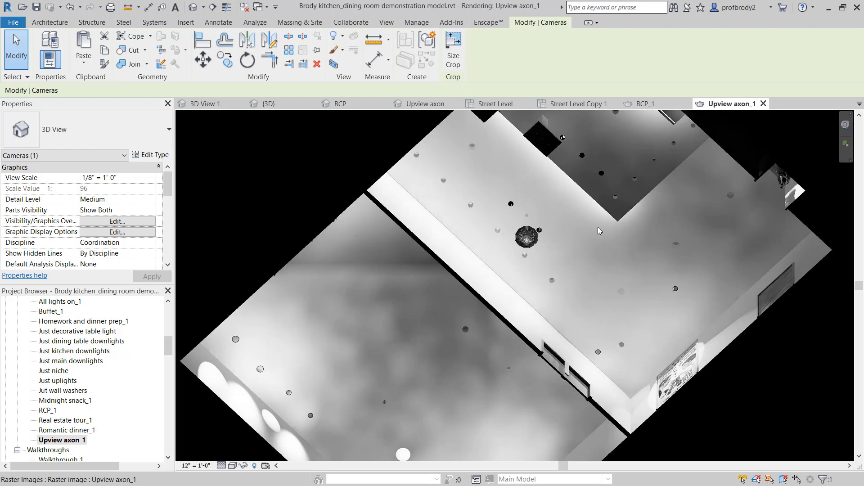
scroll(520, 158, up, 1)
middle_drag(550, 197, 603, 300)
scroll(586, 285, up, 1)
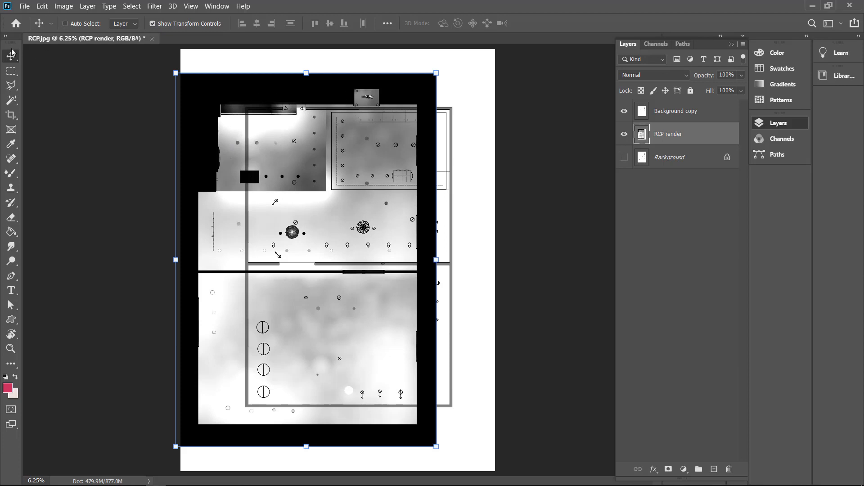
- In Photoshop, shift the RCP render layer slightly over the line plan and toggle its visibility to compare the two
mouse_move(341, 94)
mouse_down()
mouse_move(360, 97)
mouse_move(349, 80)
mouse_up()
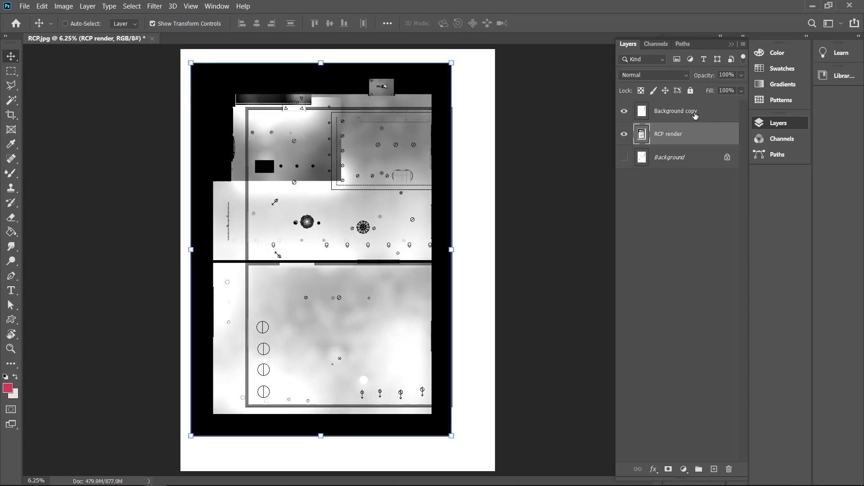
click(624, 135)
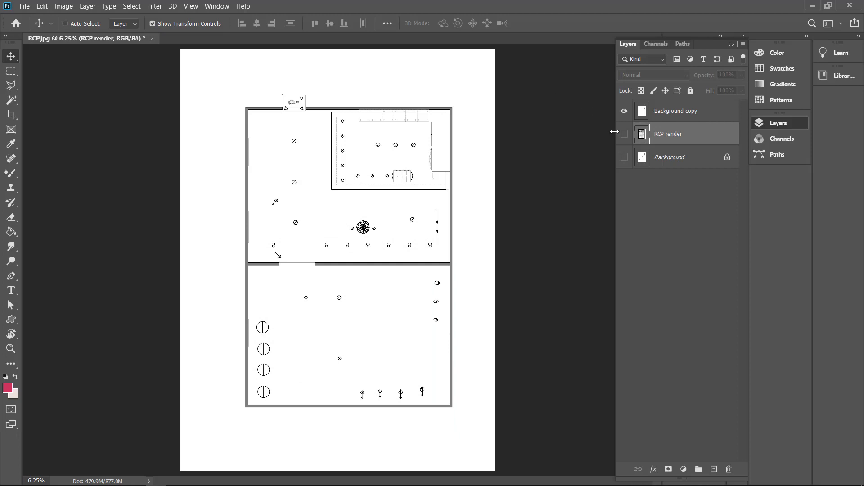
click(624, 134)
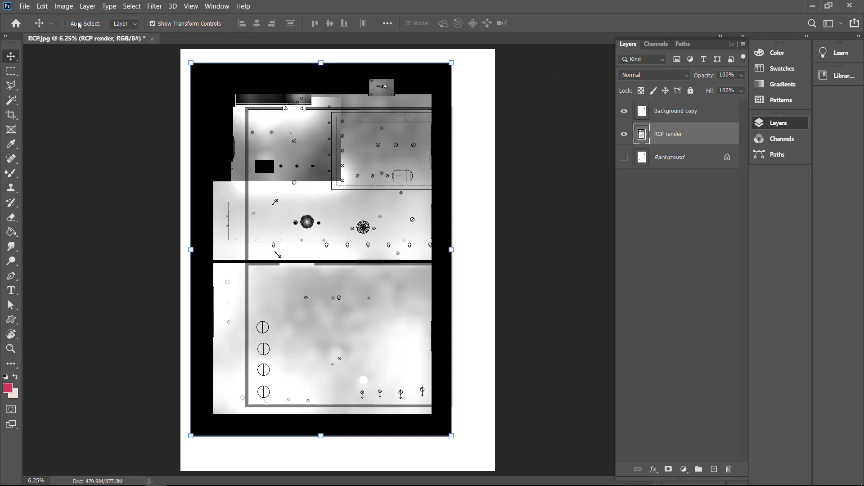
- Flip the RCP render layer horizontally and scale it proportionally to about 94%
drag(282, 180, 293, 188)
click(43, 6)
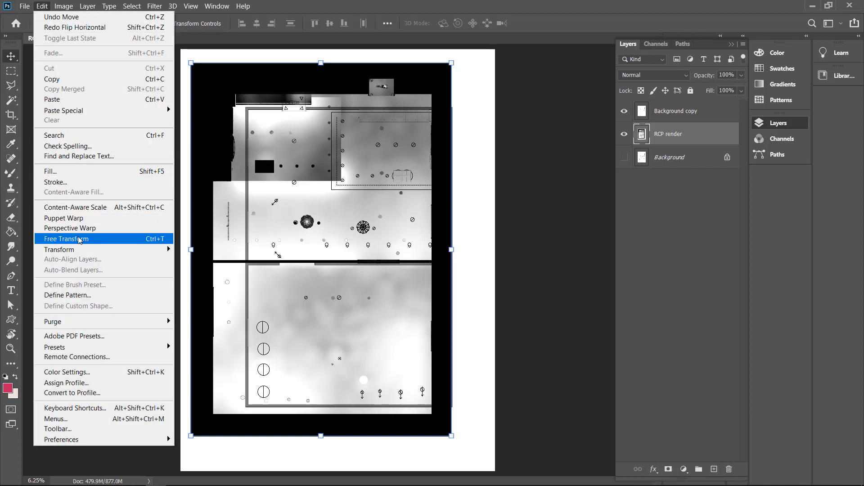
mouse_move(80, 250)
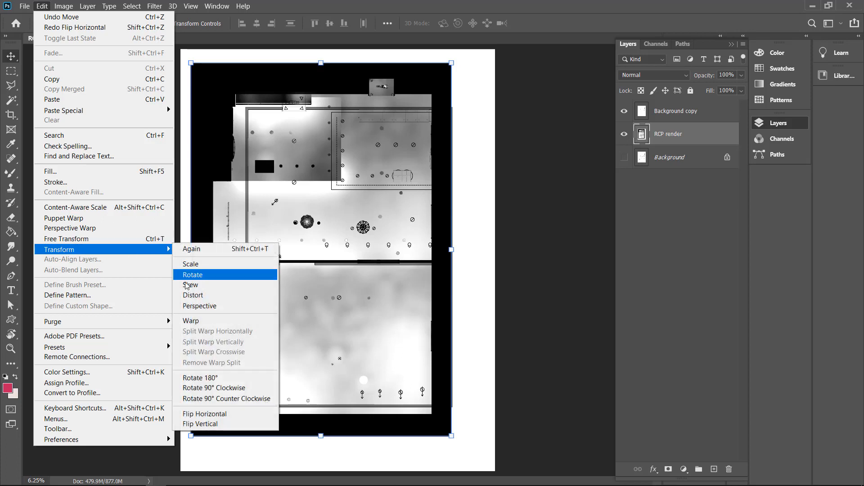
click(219, 417)
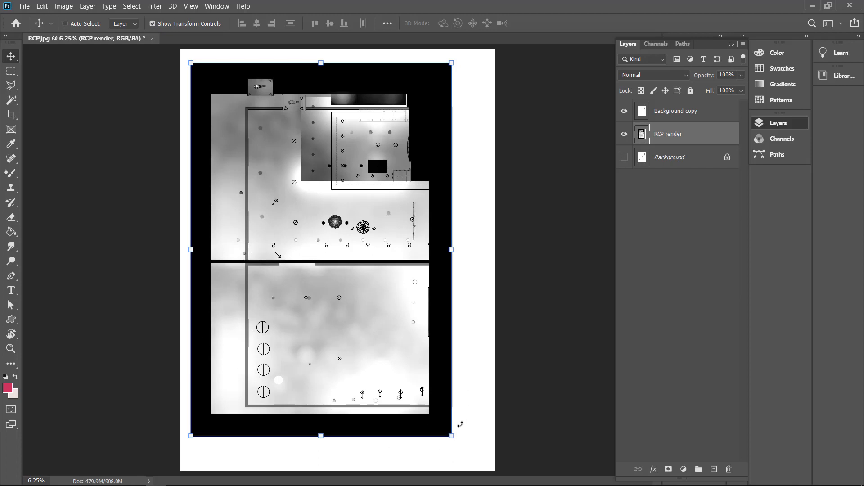
drag(450, 436, 433, 412)
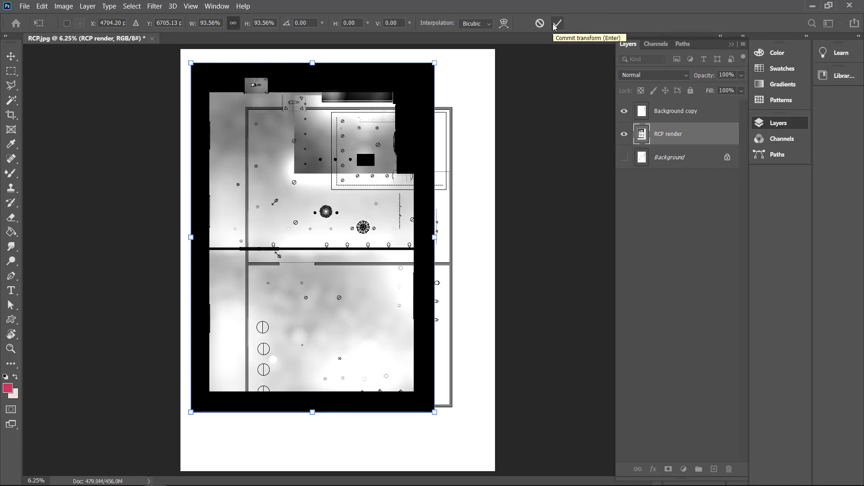
click(555, 26)
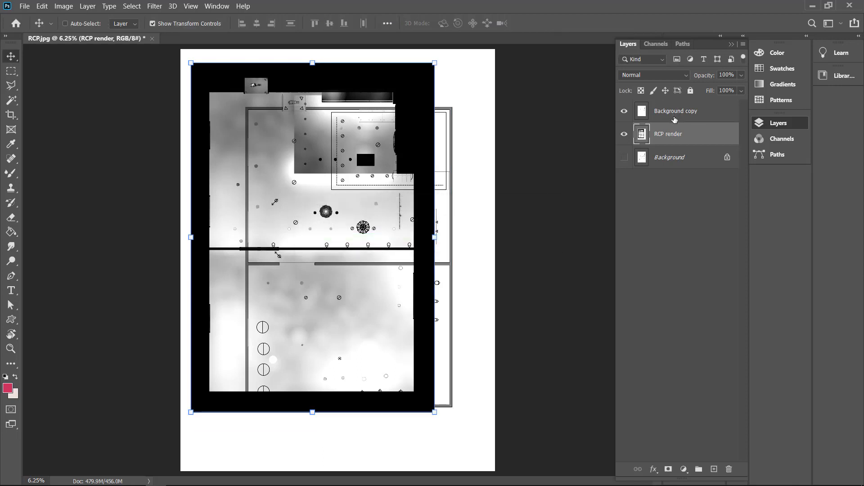
- Check the blend mode of the Background copy layer, leaving it on Multiply
click(675, 113)
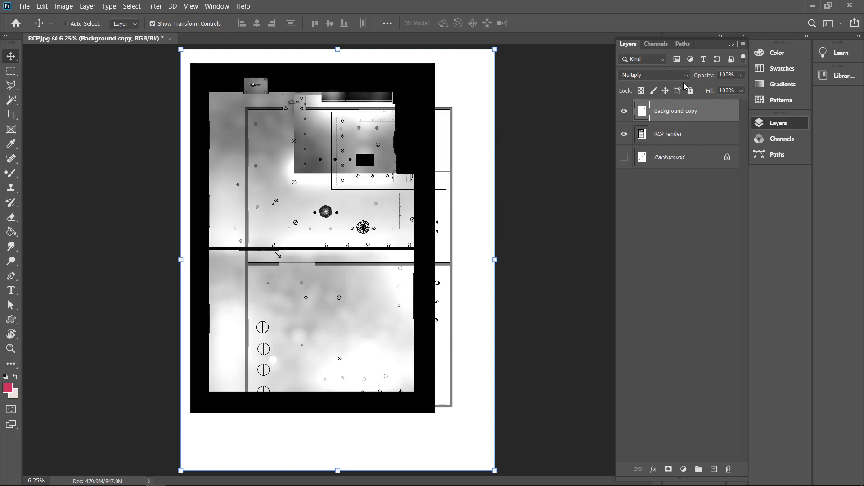
click(674, 75)
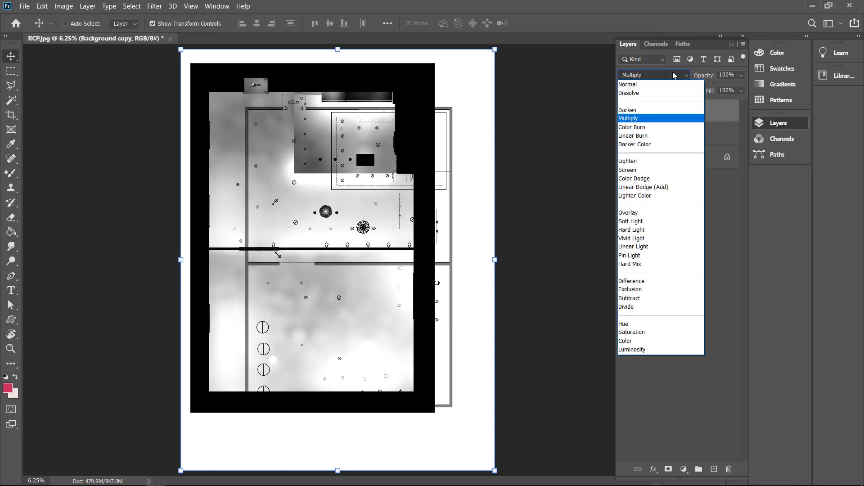
click(673, 75)
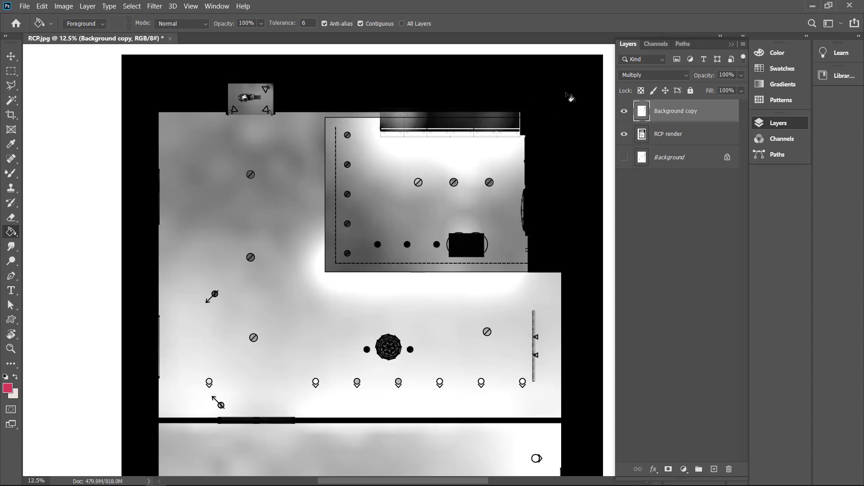
- Hide the RCP render layer, fill the plan's walls on Background copy with crimson, and show the render again
click(622, 135)
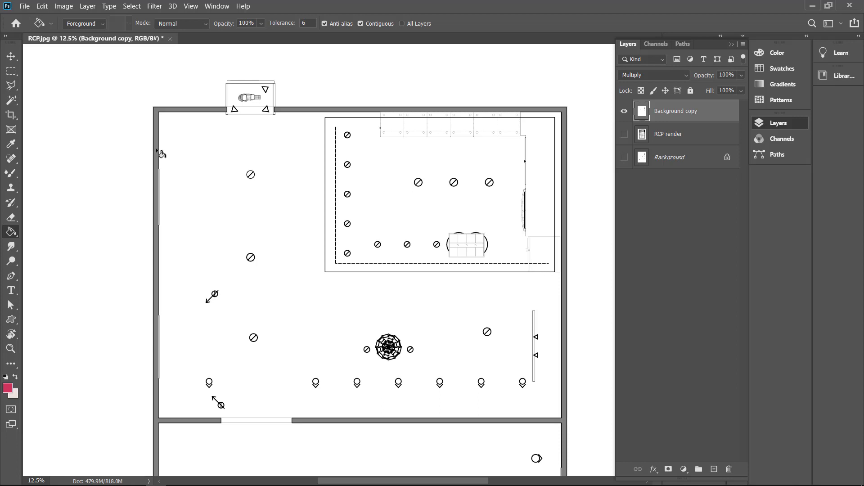
click(156, 207)
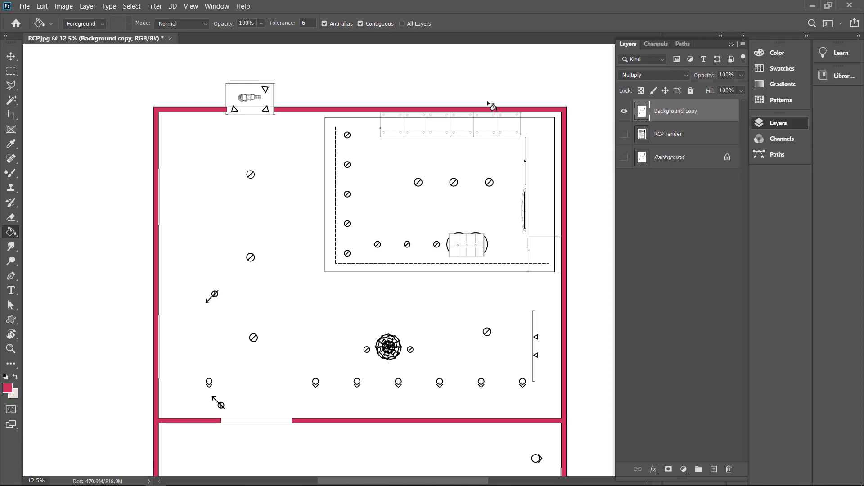
click(625, 135)
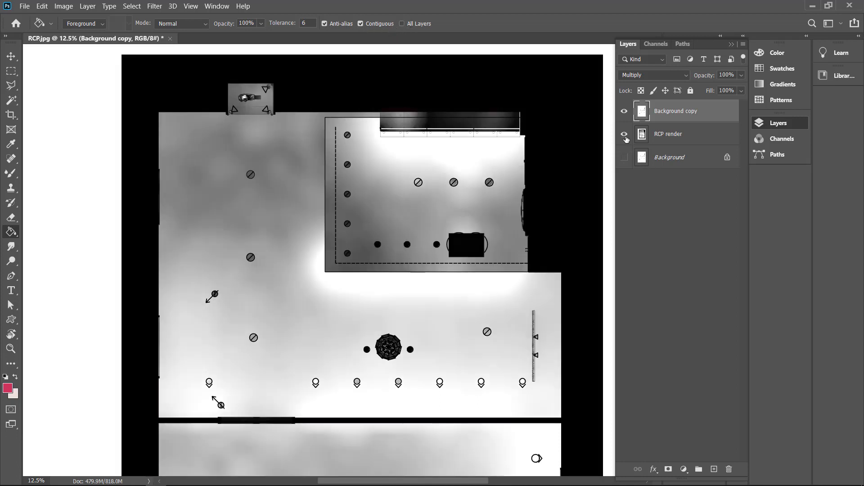
- Set the Background copy layer to Normal and delete all its white areas using a non-contiguous Magic Wand selection
click(666, 74)
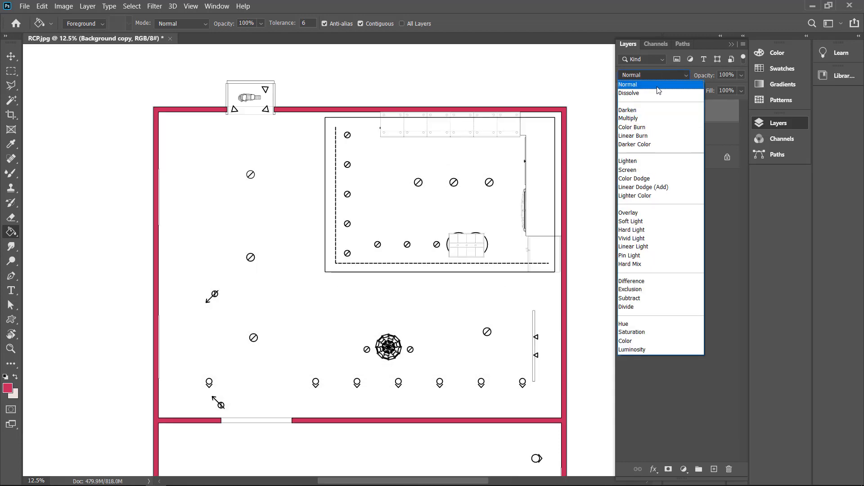
click(658, 85)
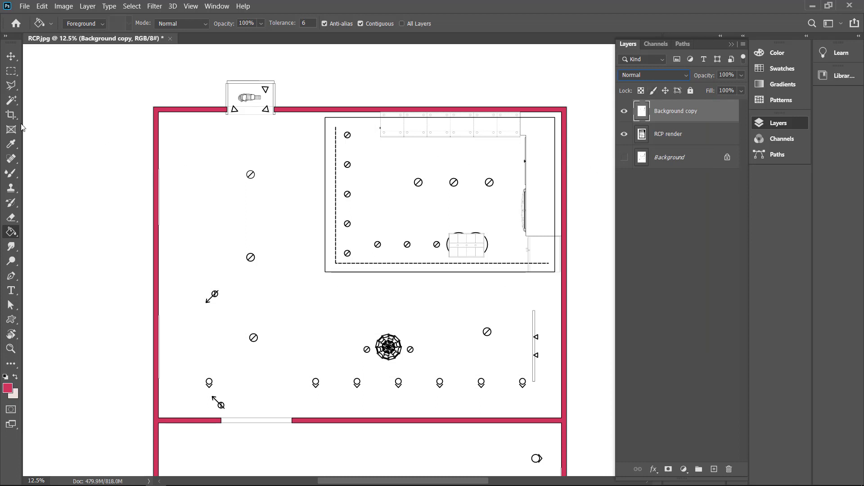
click(11, 102)
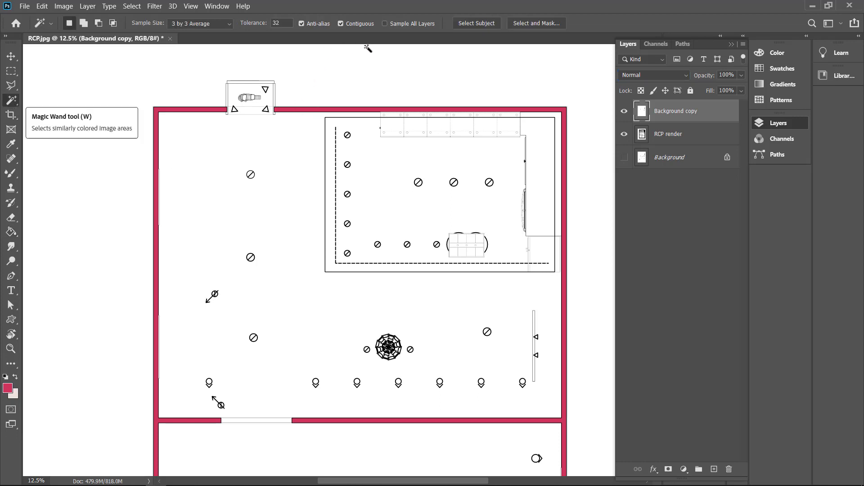
click(341, 24)
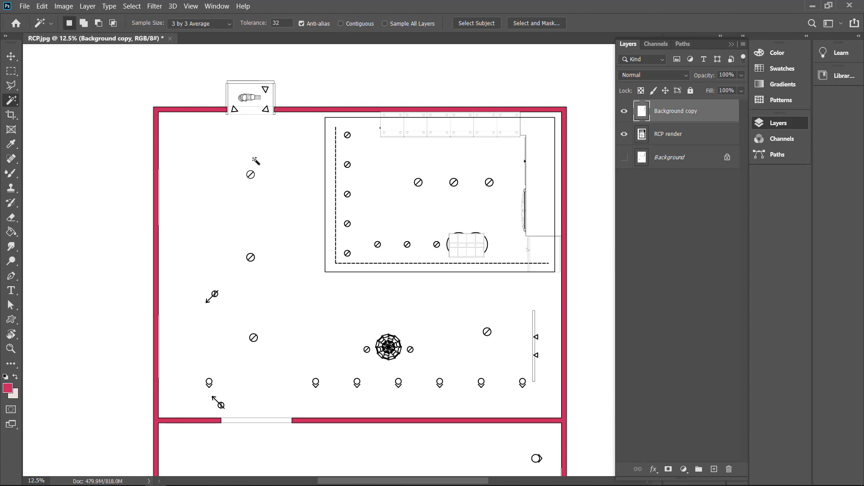
click(286, 172)
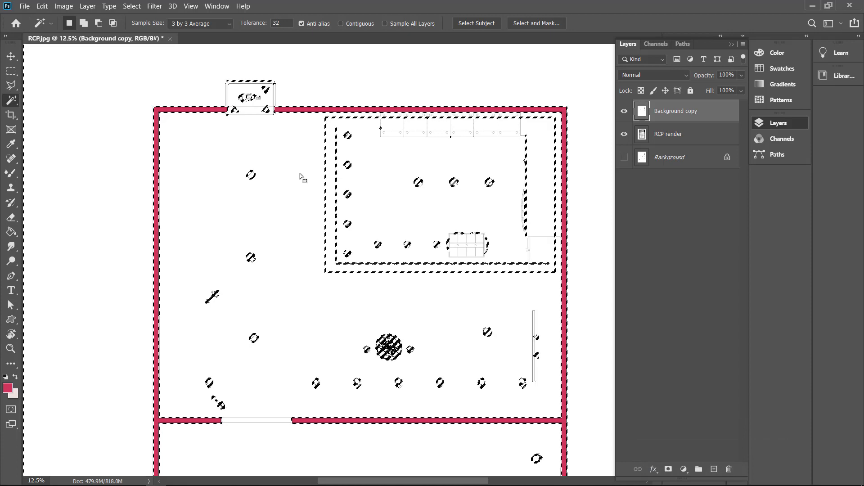
key(Delete)
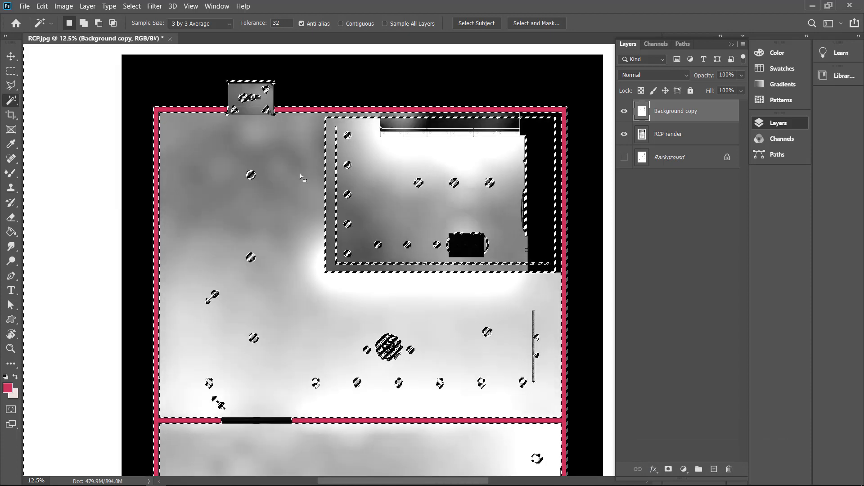
key(ctrl+d)
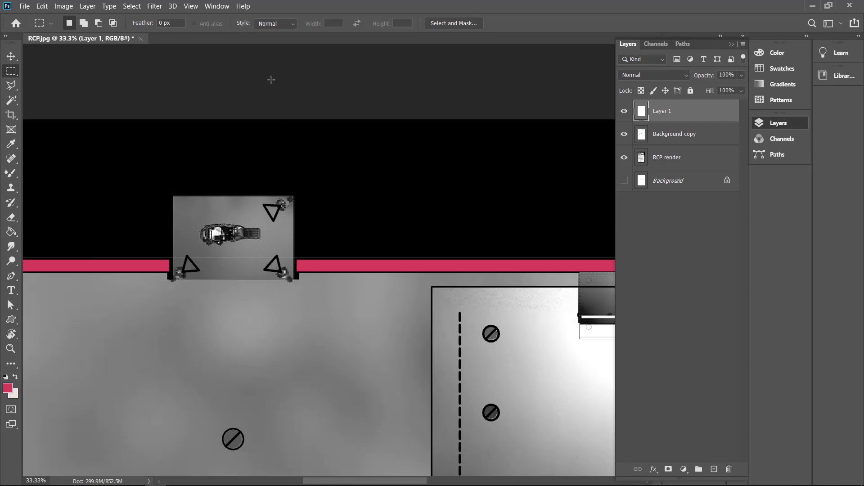
- Fill the wall outline around the small projecting alcove with crimson on Layer 1 and clear the selection
key(ctrl+shift+d)
key(alt+BackSpace)
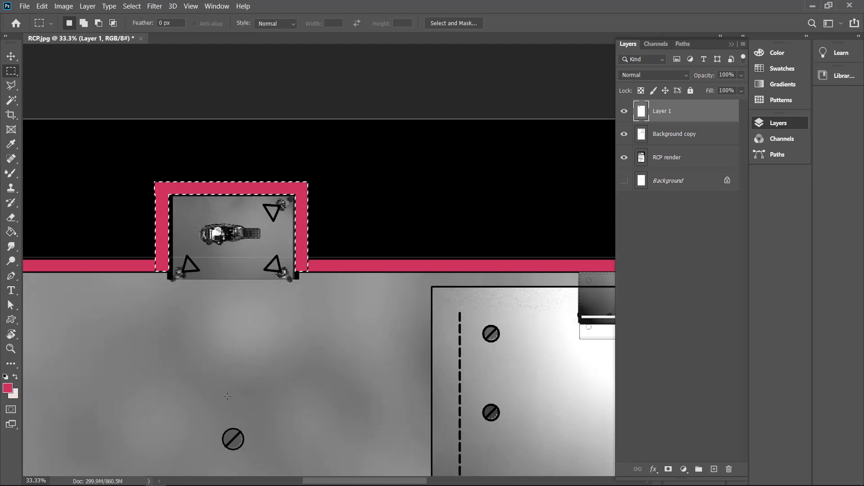
key(ctrl+d)
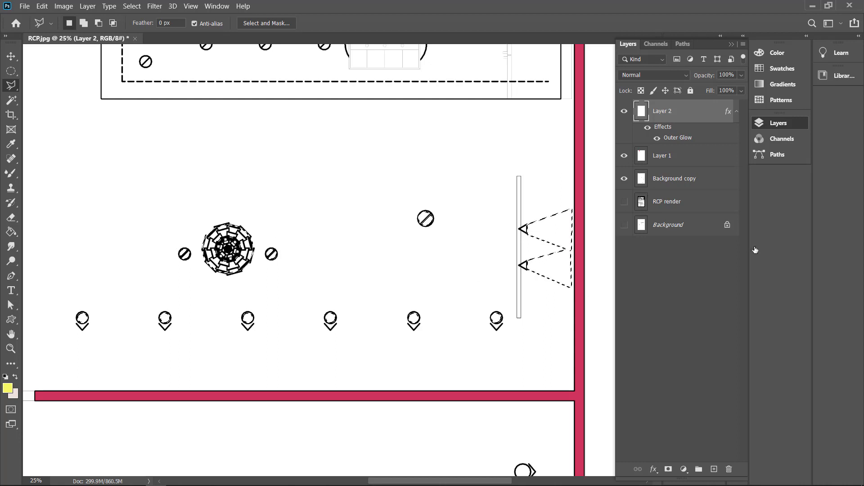
- Fill the selected light fixtures and wall-washer beams with yellow on a new layer and add an Outer Glow style
click(714, 469)
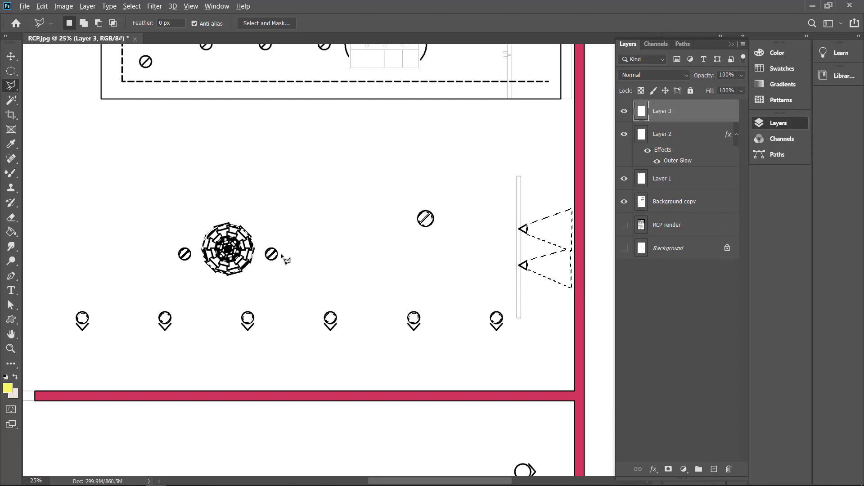
key(alt+BackSpace)
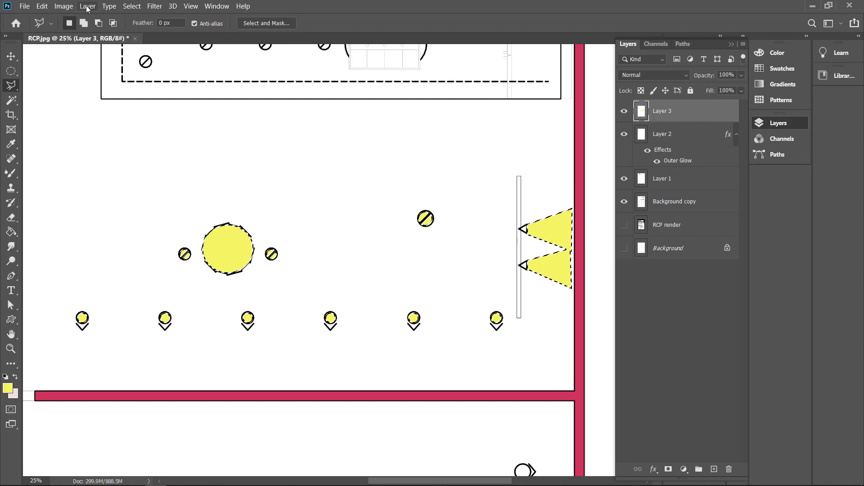
click(87, 7)
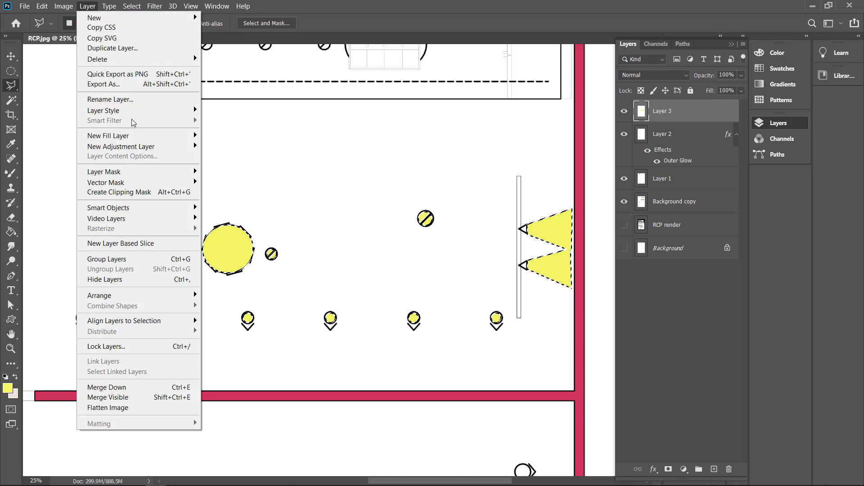
mouse_move(136, 112)
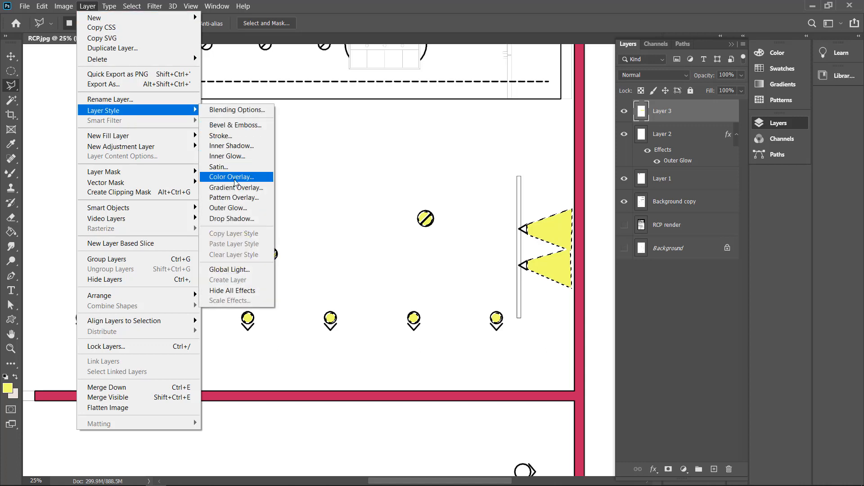
click(228, 208)
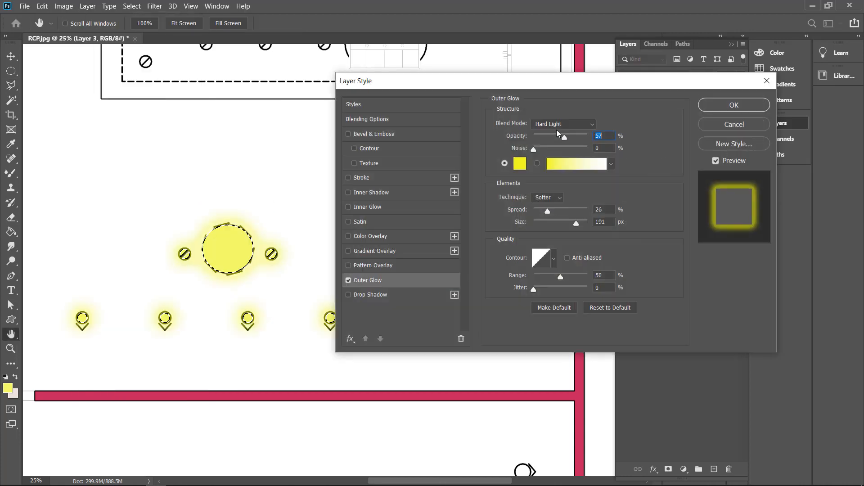
- Set the Outer Glow to 56% opacity, 30% spread and 234 px size, apply it, and clear the selection
drag(488, 89, 472, 81)
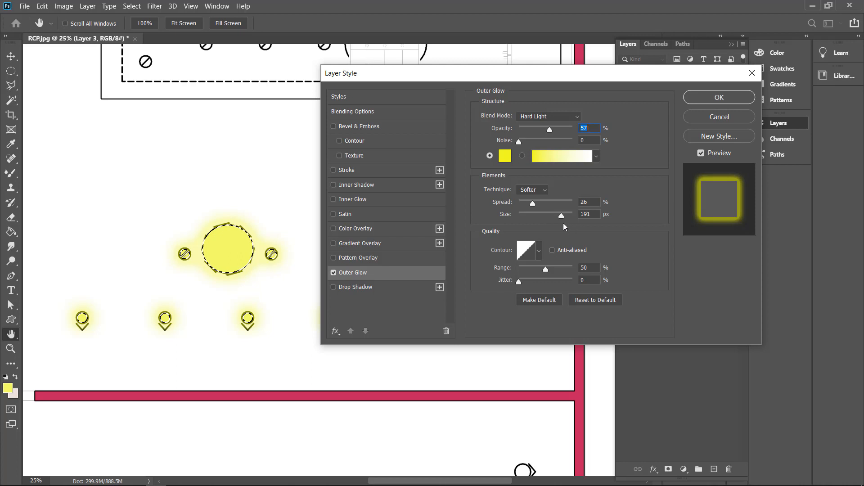
drag(561, 216, 534, 203)
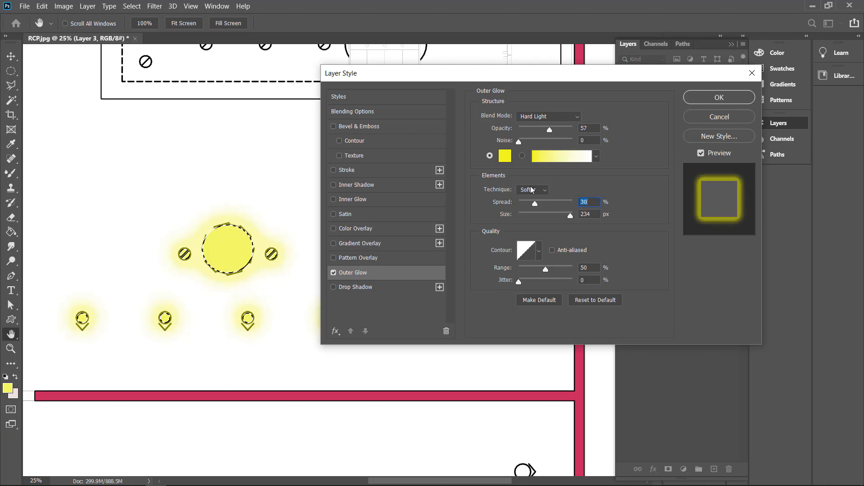
click(550, 129)
mouse_move(558, 137)
mouse_down()
mouse_move(532, 118)
mouse_move(549, 133)
mouse_up()
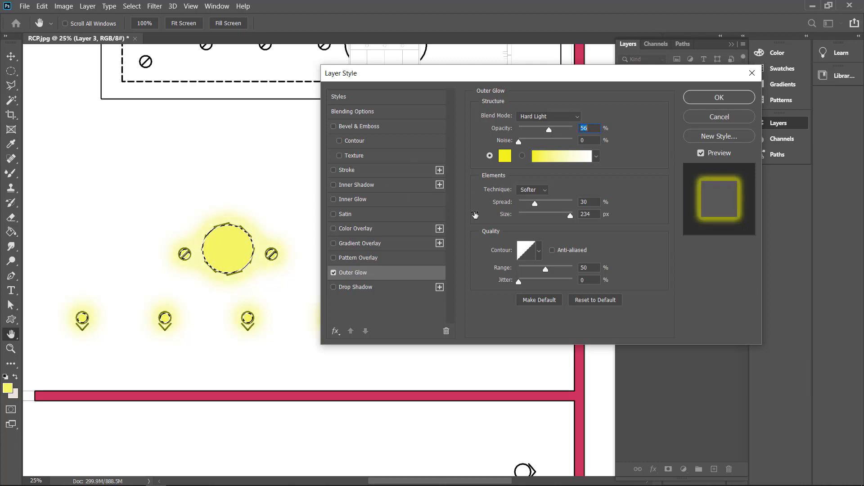
click(715, 97)
key(l)
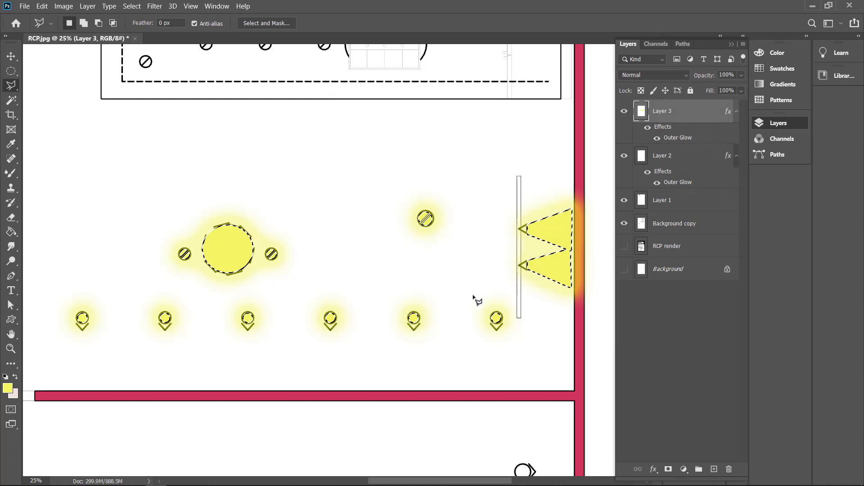
key(ctrl+d)
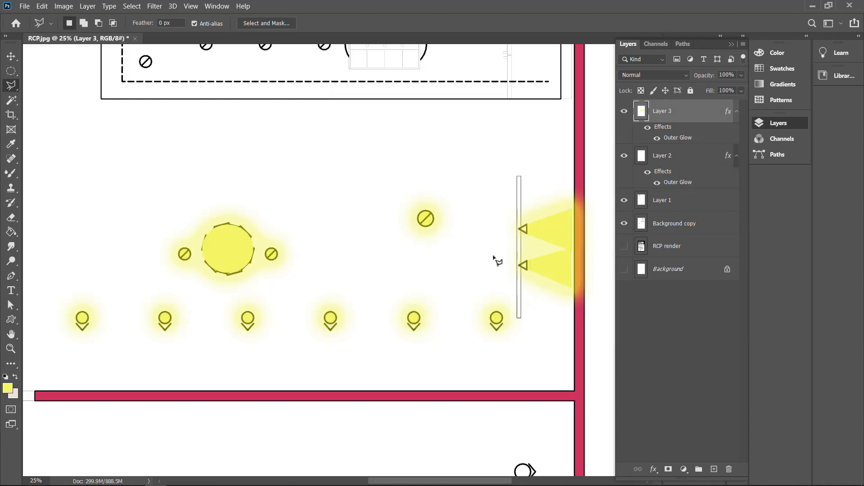
- Try Multiply for Layer 3 over the visible RCP render and set the layer's blend mode to Hard Light
click(675, 74)
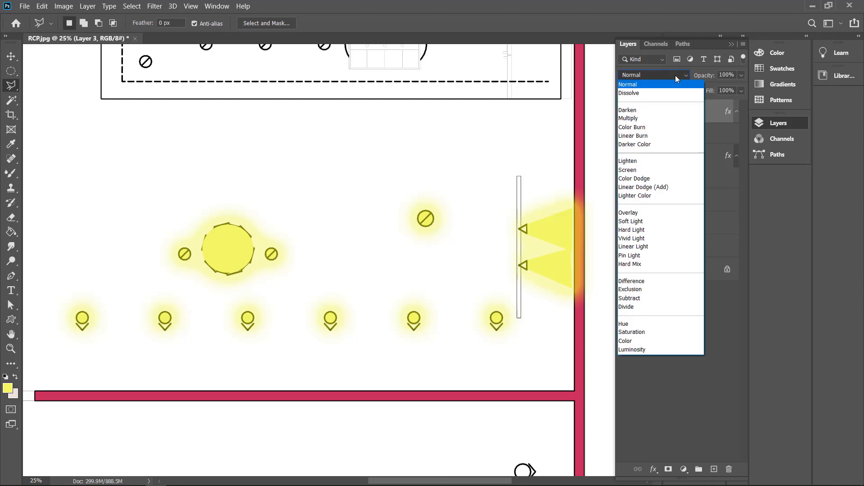
click(675, 75)
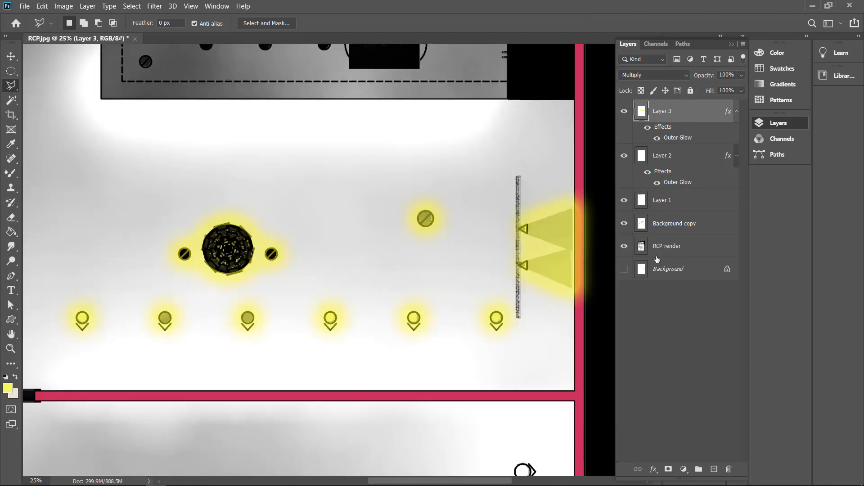
click(647, 80)
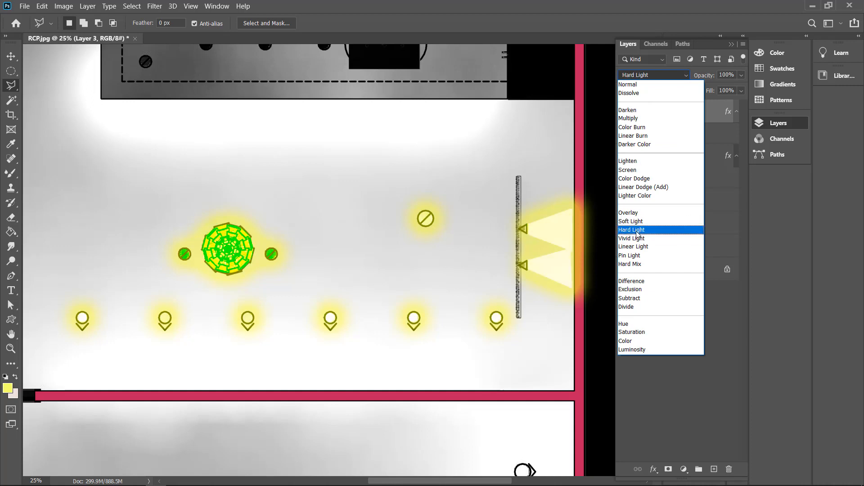
click(637, 230)
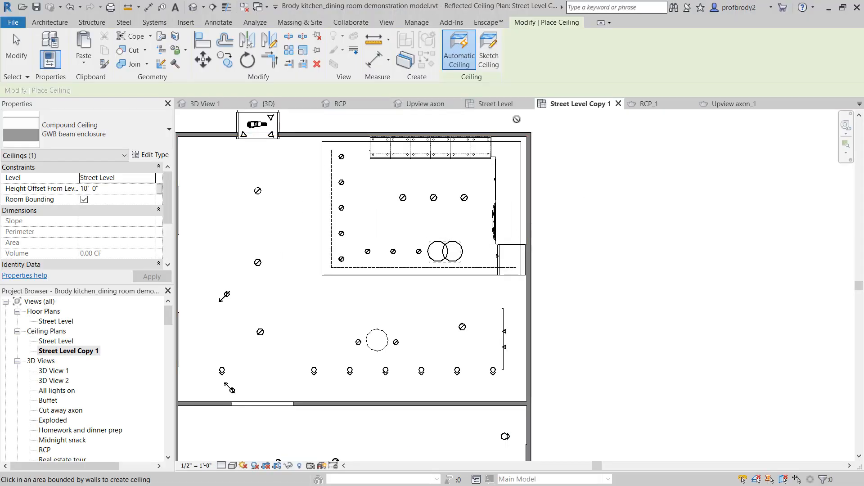
- In Revit, sketch a rectangular GWB beam enclosure ceiling about 10' by 15' beside the building's outer wall and finish it
click(492, 67)
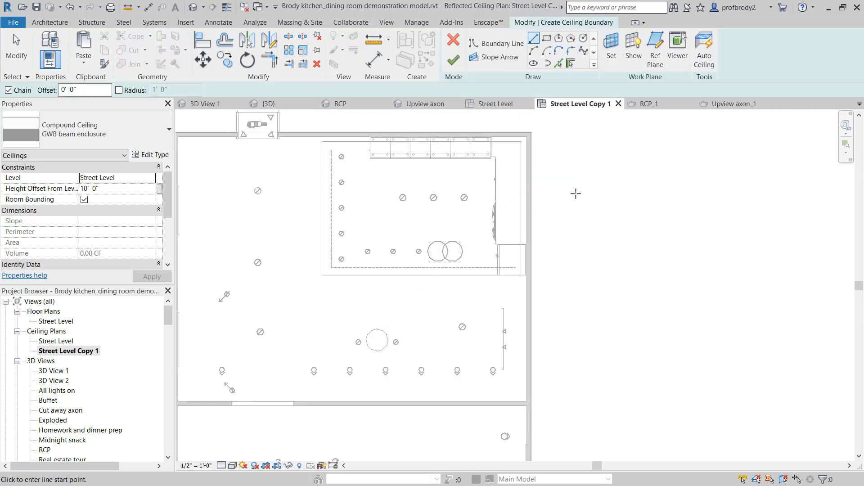
click(547, 39)
click(554, 197)
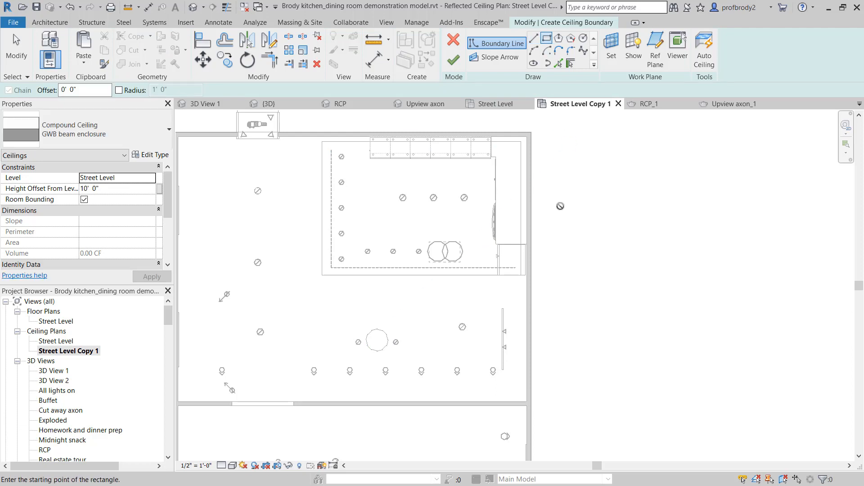
click(657, 349)
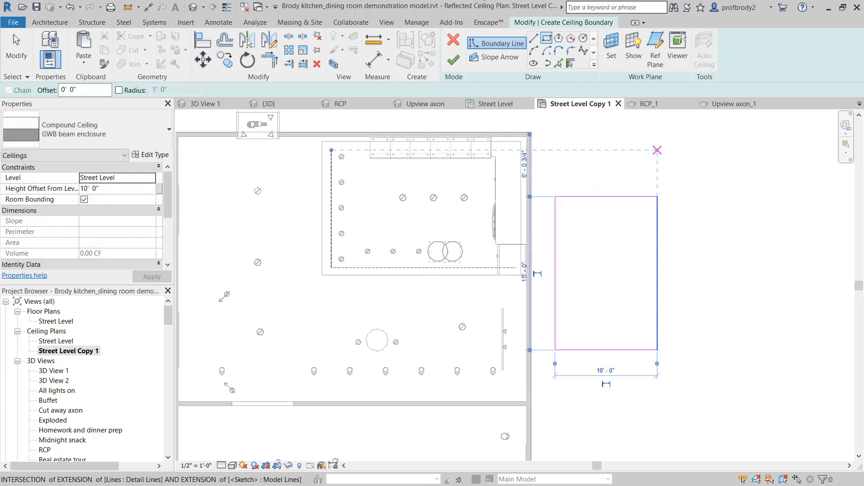
click(453, 59)
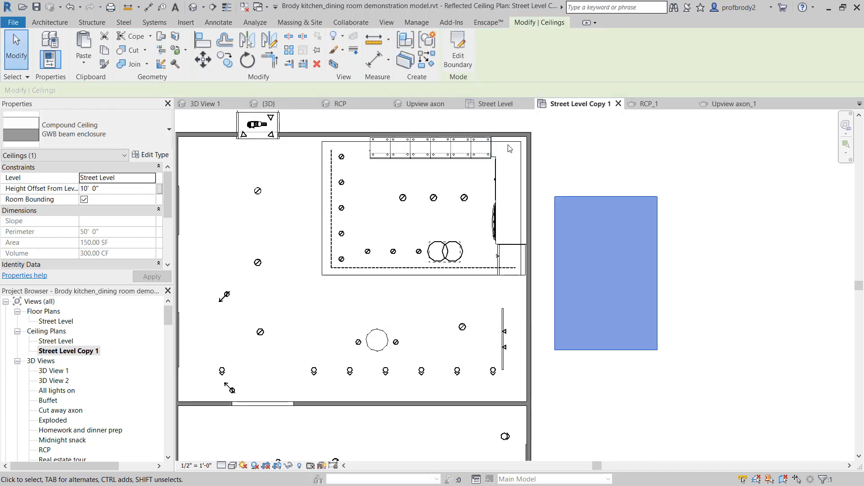
- Copy an 8" recessed downlight from the kitchen ceiling into the upper part of the rectangular ceiling outside the building
click(403, 199)
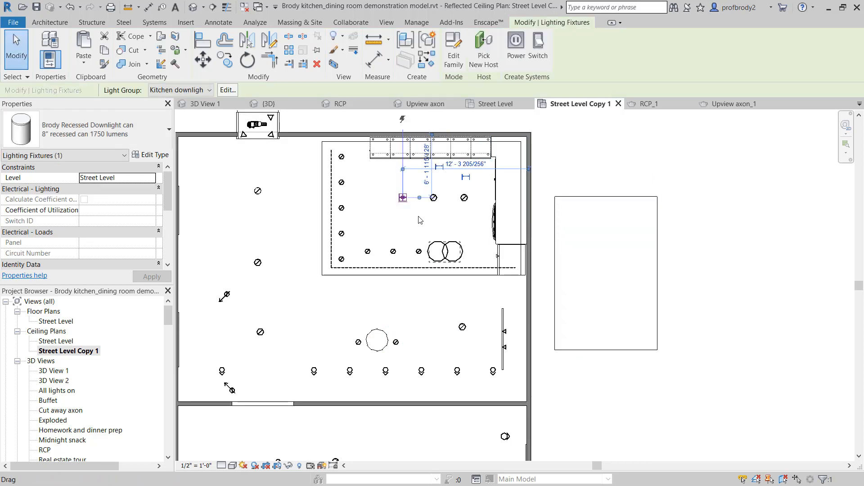
scroll(424, 245, up, 1)
middle_drag(348, 206, 345, 205)
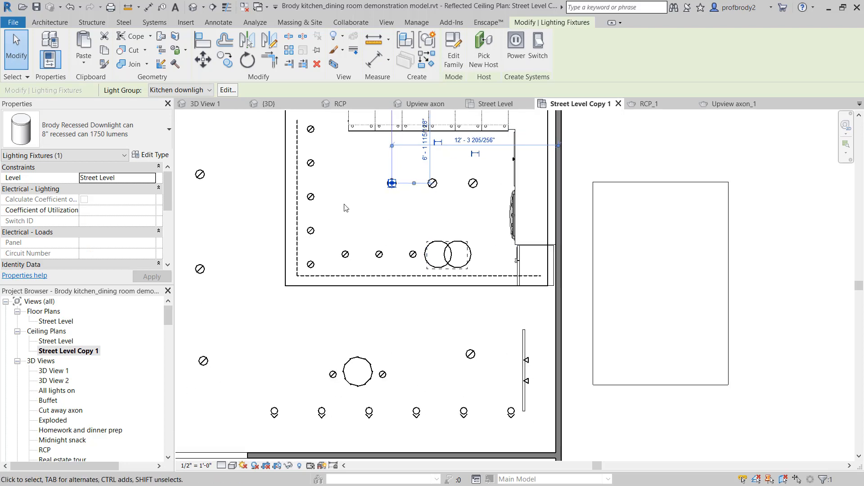
middle_click(345, 206)
scroll(422, 230, down, 2)
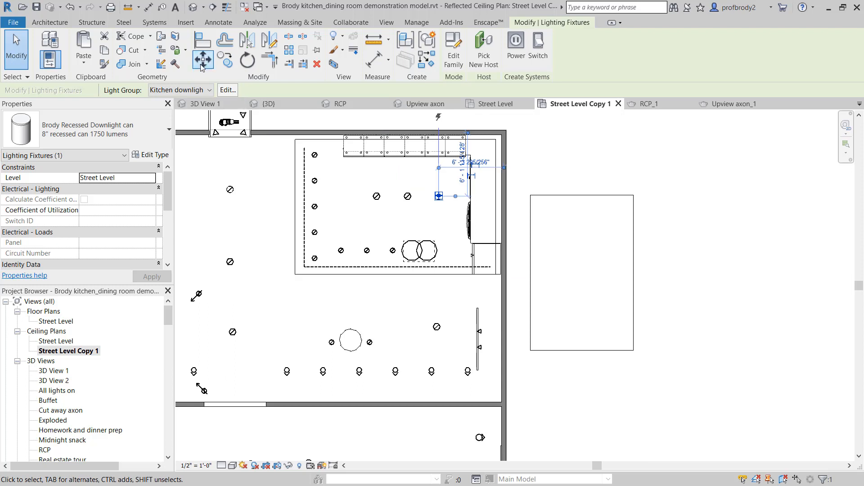
click(225, 58)
click(438, 200)
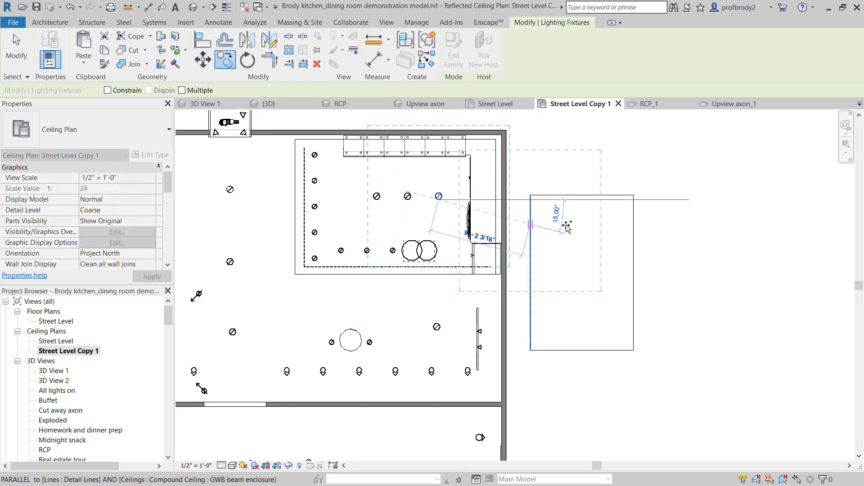
click(556, 213)
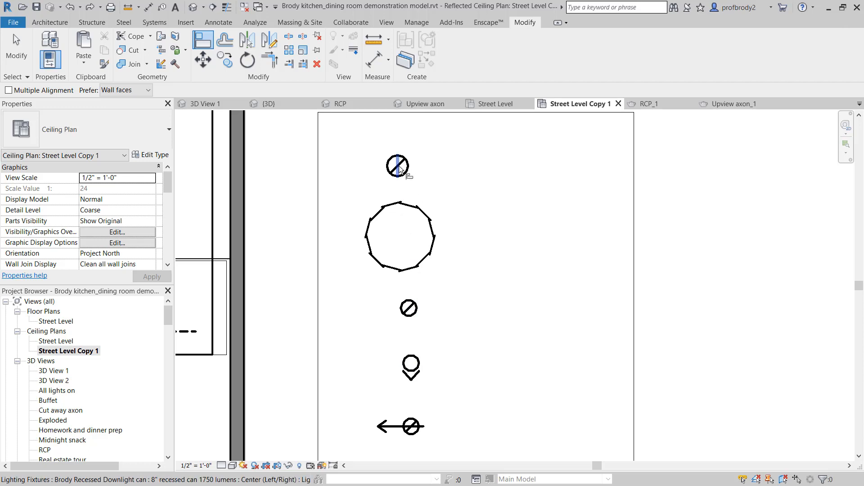
- Align the 8" and 6" recessed downlights in the legend rectangle to the wall washer's vertical centre line
click(410, 373)
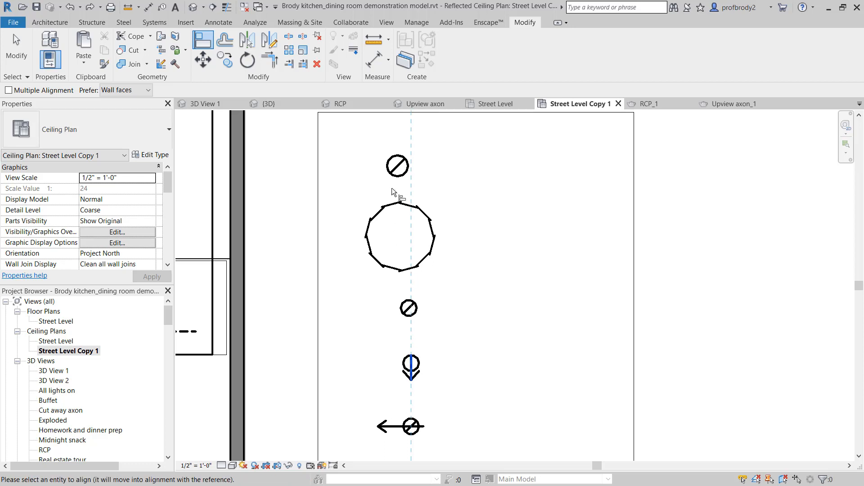
click(397, 165)
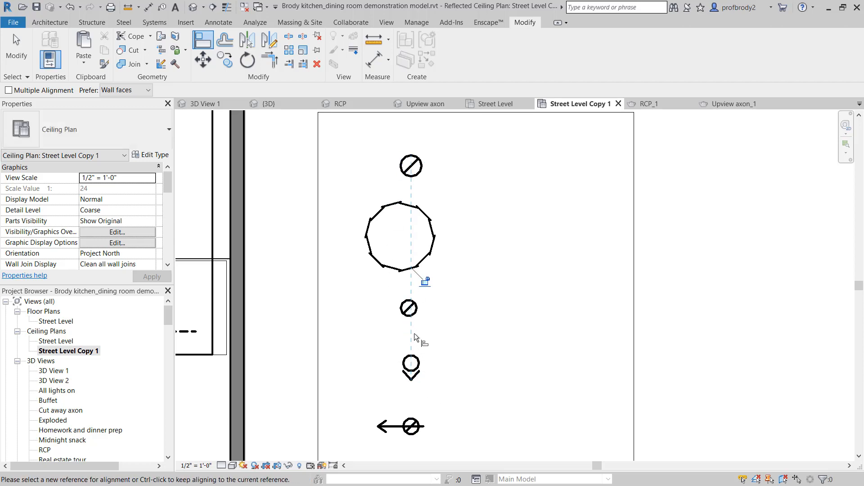
click(413, 373)
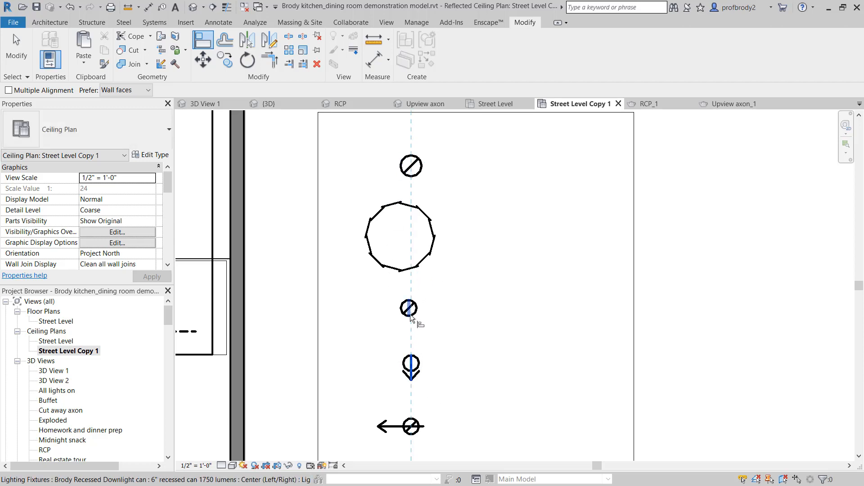
click(412, 322)
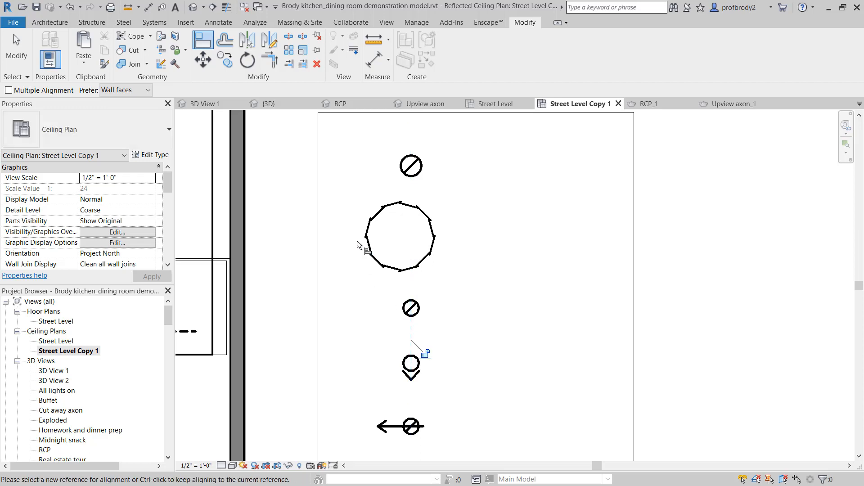
key(Escape)
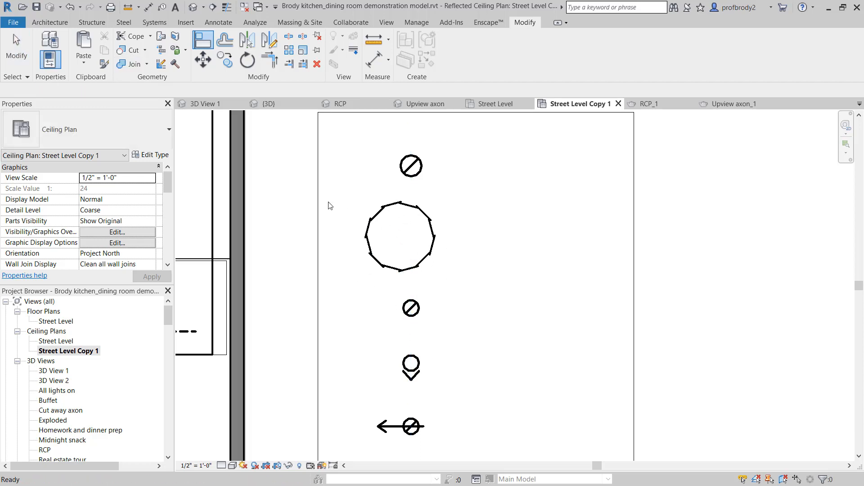
- Nudge the wide-line circle in the legend to the right to centre it in the column of fixture symbols
drag(347, 182, 459, 293)
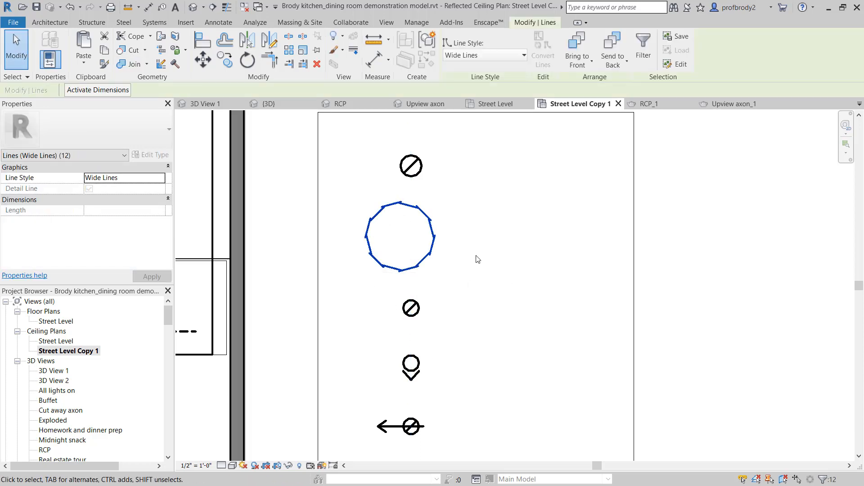
key(Right)
key(Right)
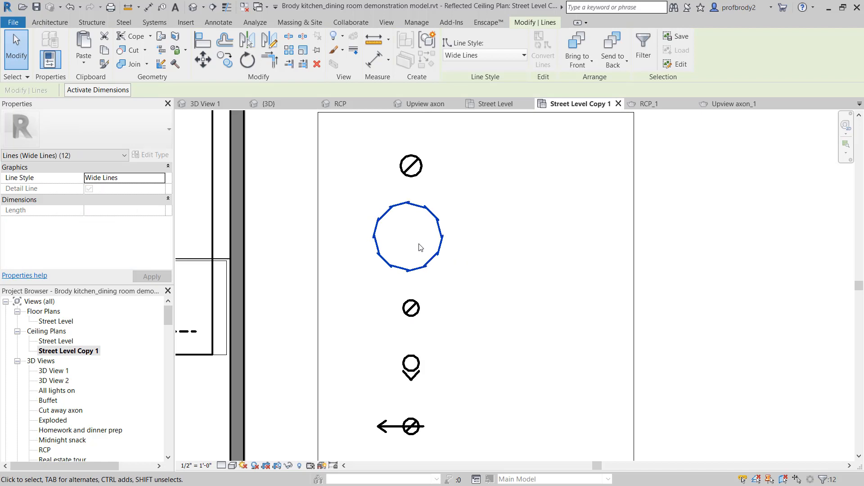
scroll(363, 303, down, 3)
middle_drag(388, 267, 439, 219)
scroll(453, 235, up, 2)
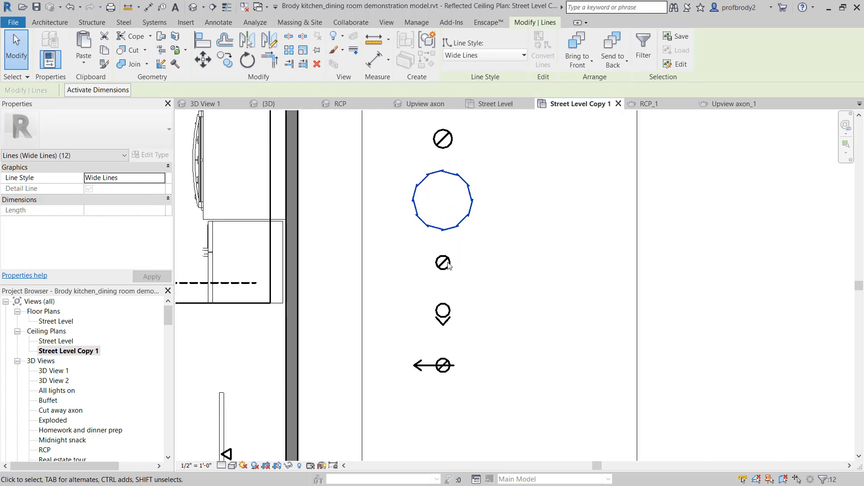
- Draw a horizontal Hidden lights detail line about 2' 6" long below the arrow symbol, matching the kitchen's dashed line
click(247, 283)
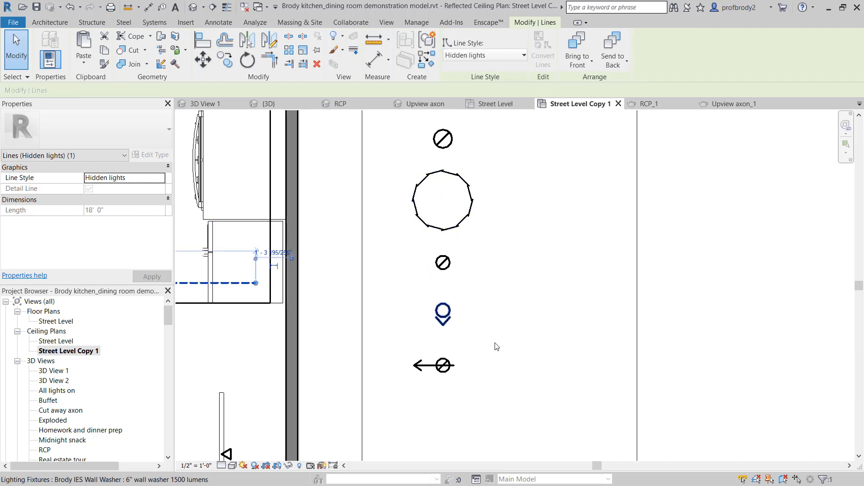
middle_drag(414, 307, 446, 308)
middle_click(446, 307)
middle_click(446, 308)
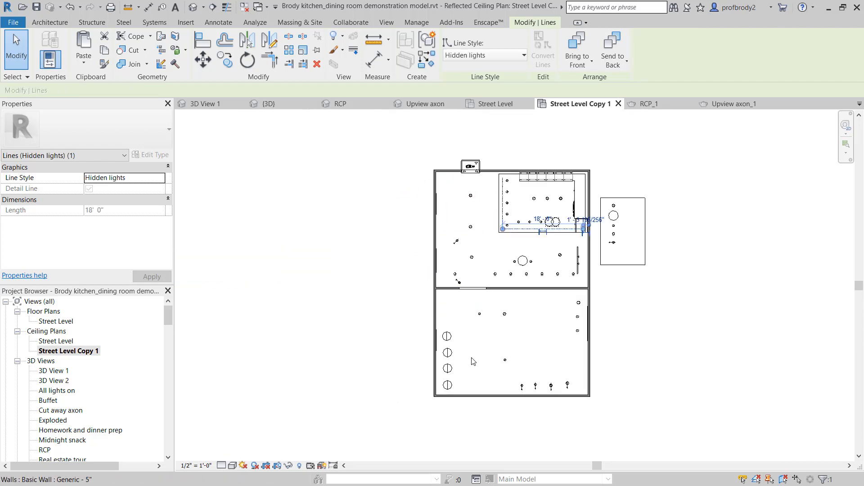
scroll(635, 243, up, 5)
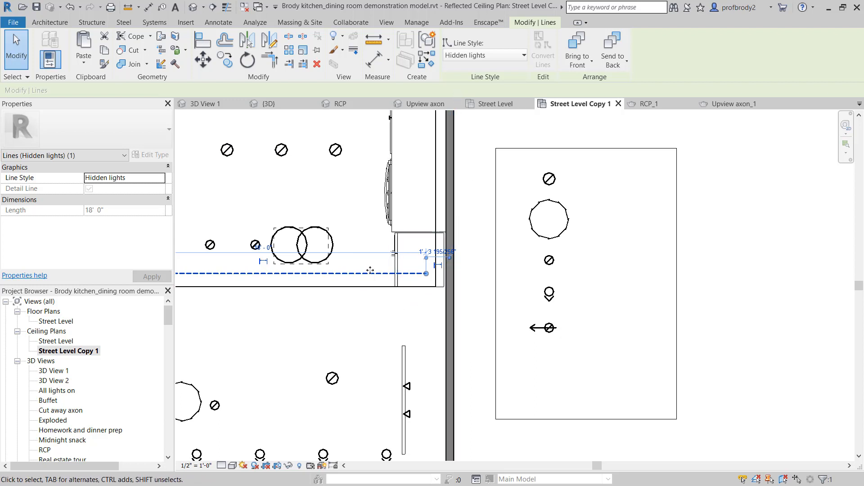
click(427, 64)
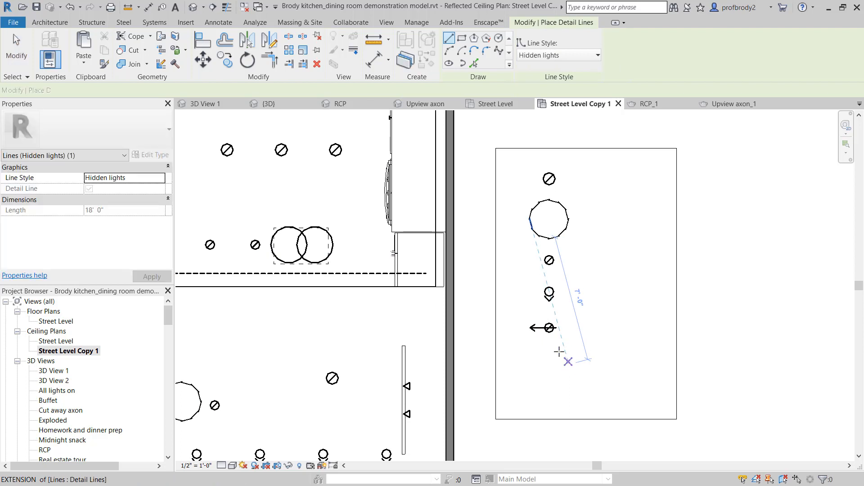
click(521, 355)
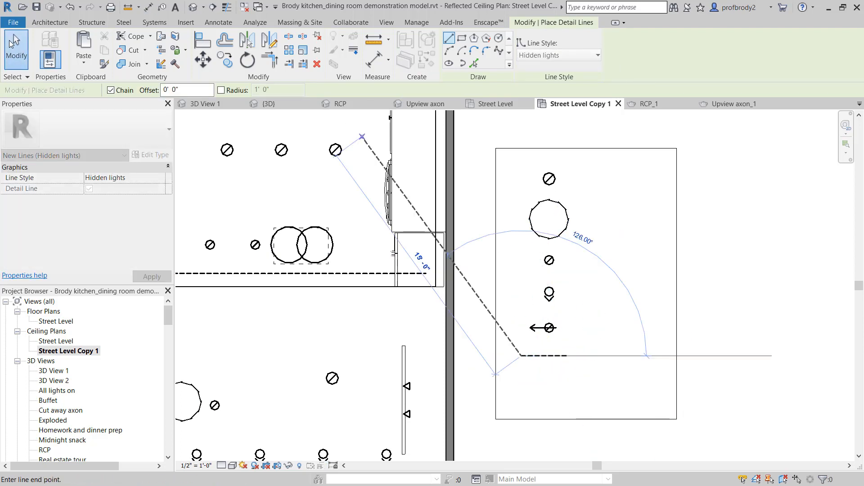
click(16, 50)
- Shorten the dashed legend line to 2' 0" by adjusting its ends, centring it beneath the fixture symbols
click(546, 356)
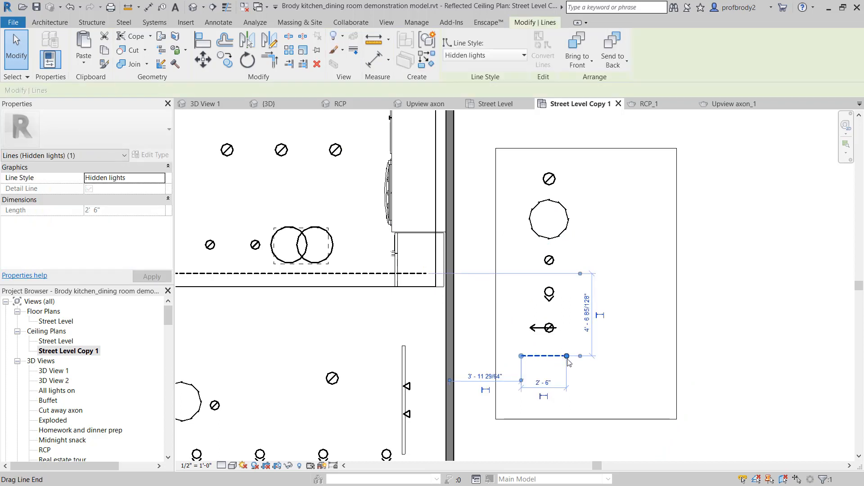
drag(567, 355, 575, 356)
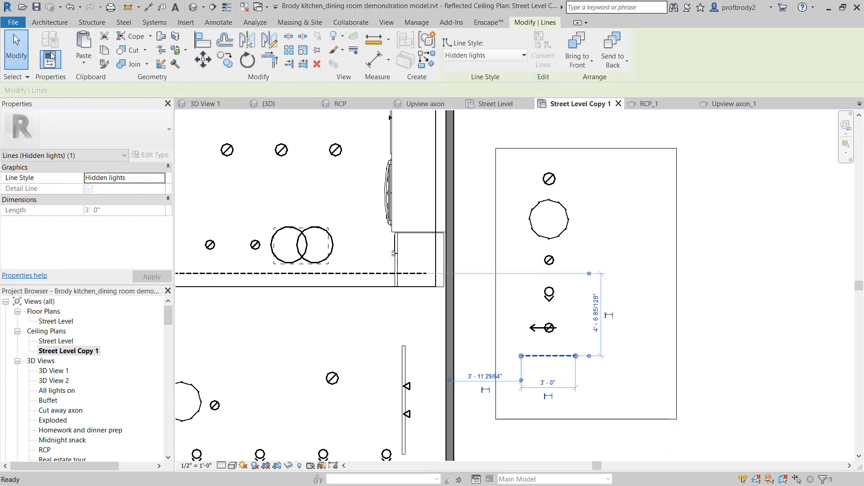
click(16, 50)
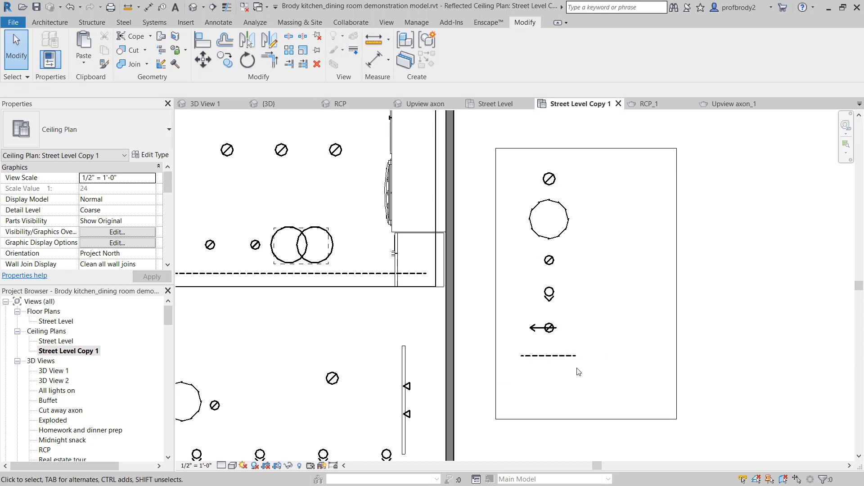
click(572, 356)
drag(576, 356, 530, 356)
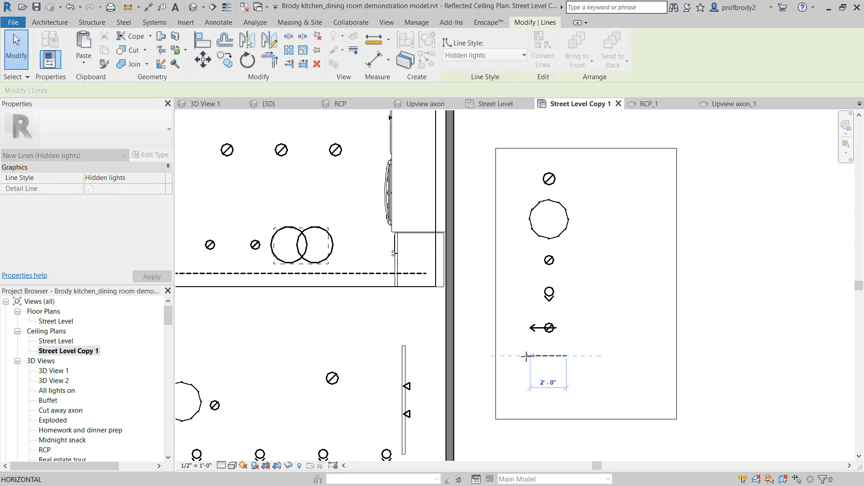
click(17, 44)
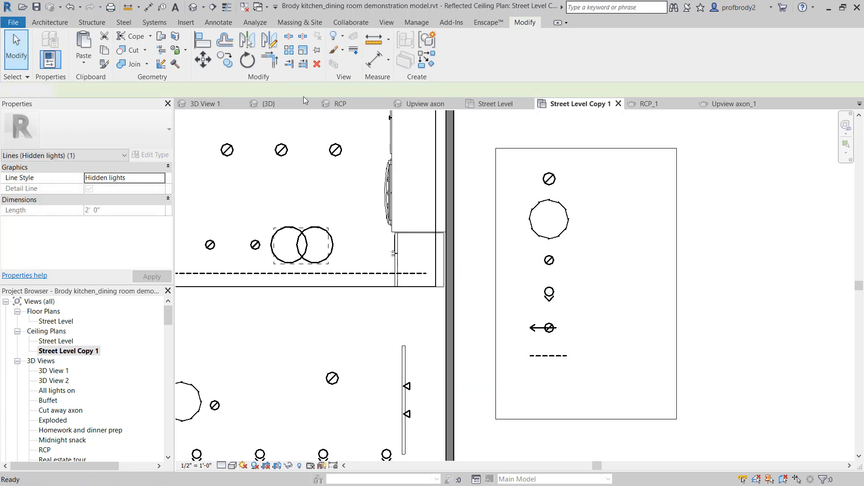
scroll(600, 289, up, 1)
middle_drag(601, 289, 577, 335)
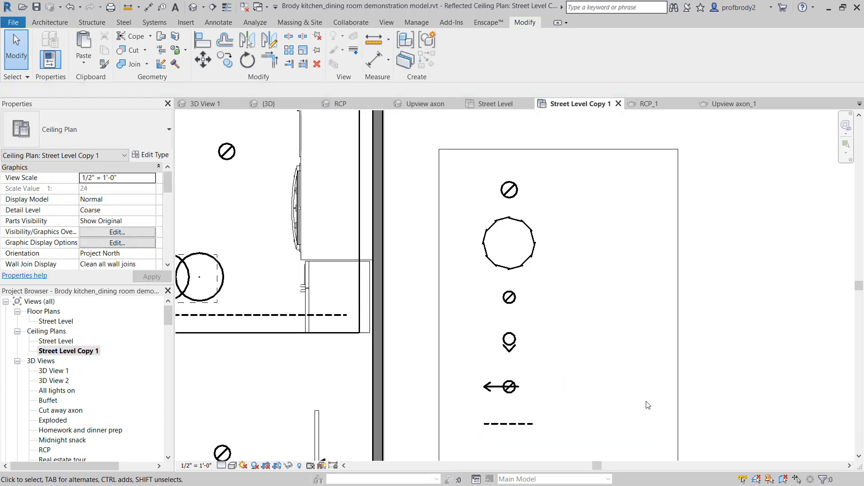